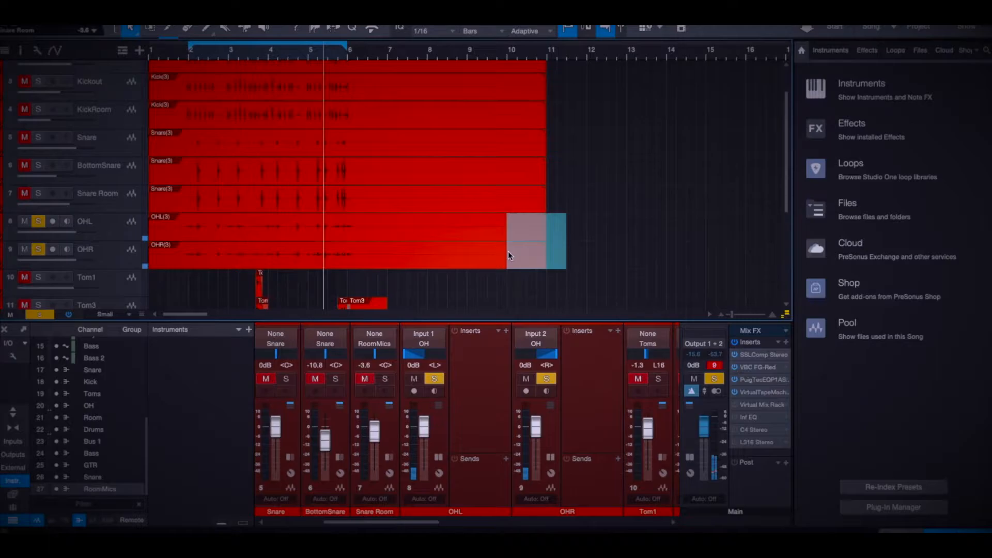
Examine the snare hit in the OHL and OHR overhead waveforms against the snare tracks, comparing their timing and polarity.
{"action": "key", "text": "z"}
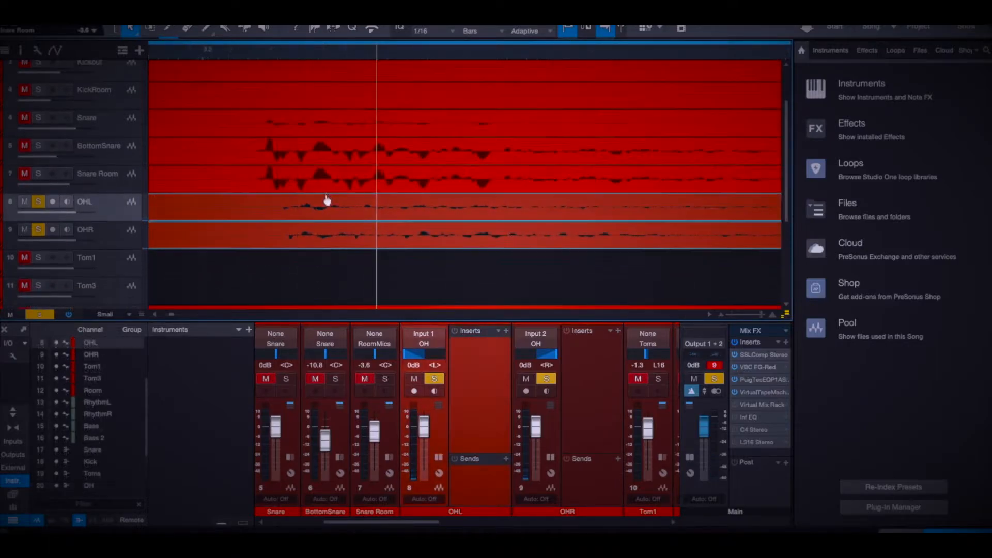
{"action": "left_click", "coordinate": [142, 317]}
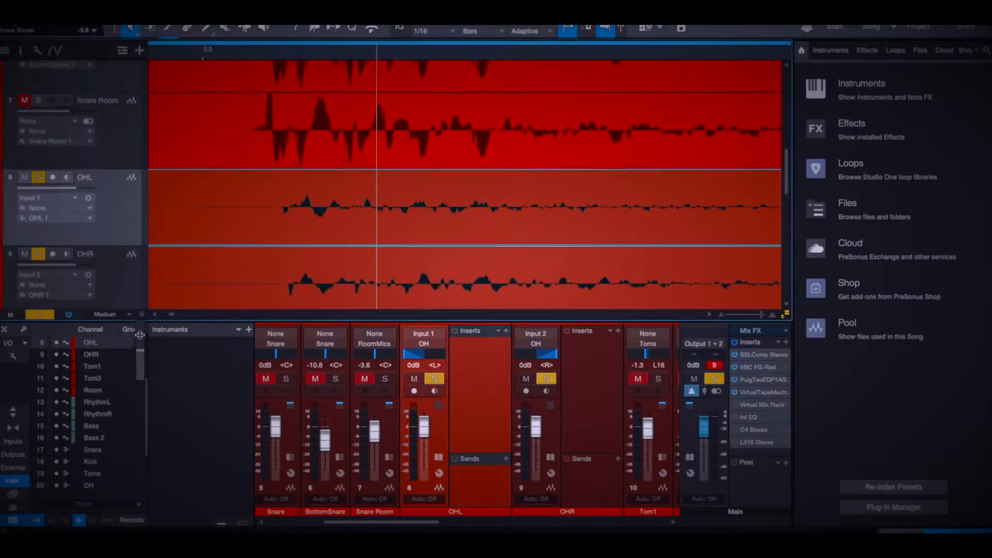
{"action": "scroll", "coordinate": [398, 259], "scroll_direction": "up", "scroll_amount": 5}
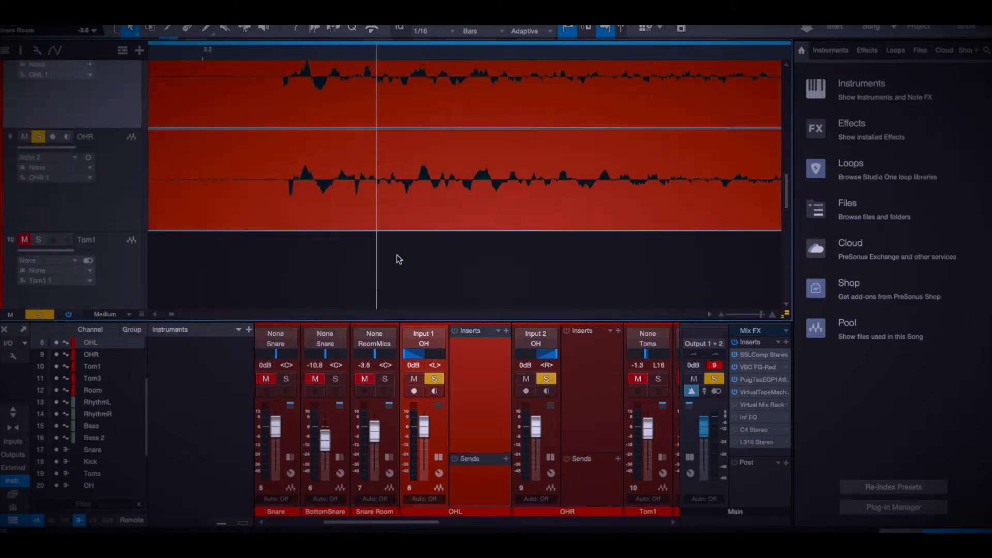
{"action": "scroll", "coordinate": [398, 258], "scroll_direction": "down", "scroll_amount": 2}
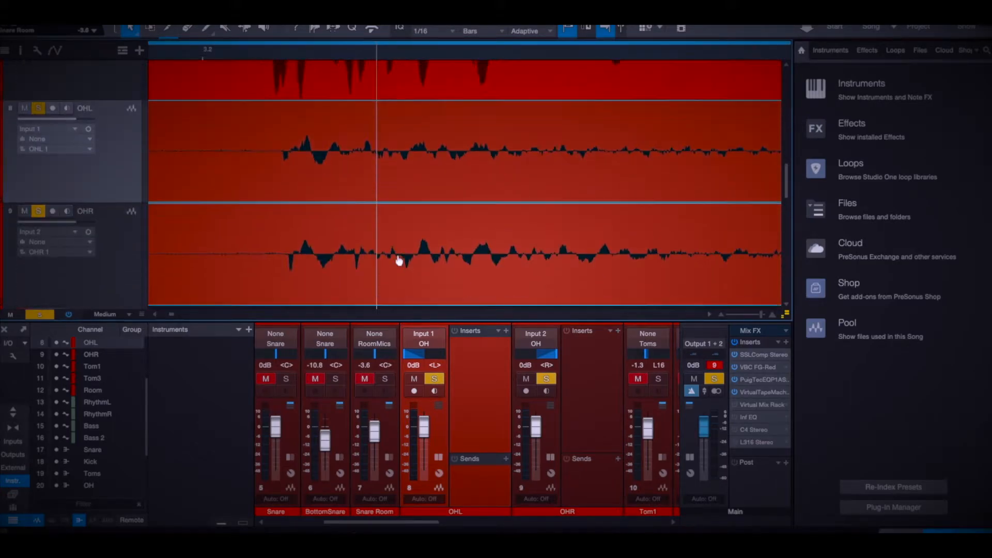
{"action": "left_click", "coordinate": [785, 316]}
{"action": "left_click_drag", "start_coordinate": [783, 381], "coordinate": [784, 362]}
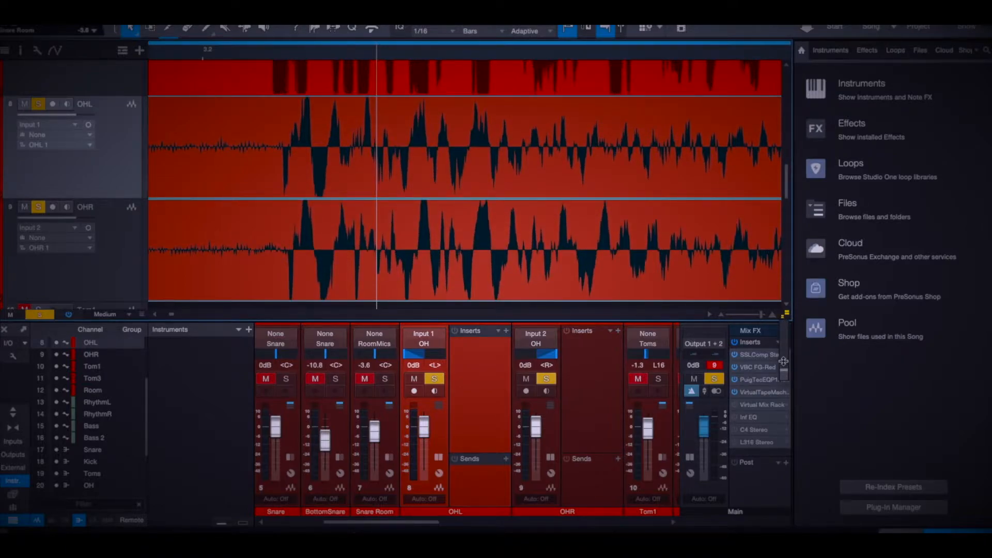
{"action": "left_click_drag", "start_coordinate": [783, 362], "coordinate": [784, 377]}
{"action": "left_click", "coordinate": [141, 315]}
{"action": "left_click_drag", "start_coordinate": [142, 345], "coordinate": [140, 367]}
{"action": "scroll", "coordinate": [407, 218], "scroll_direction": "up", "scroll_amount": 1}
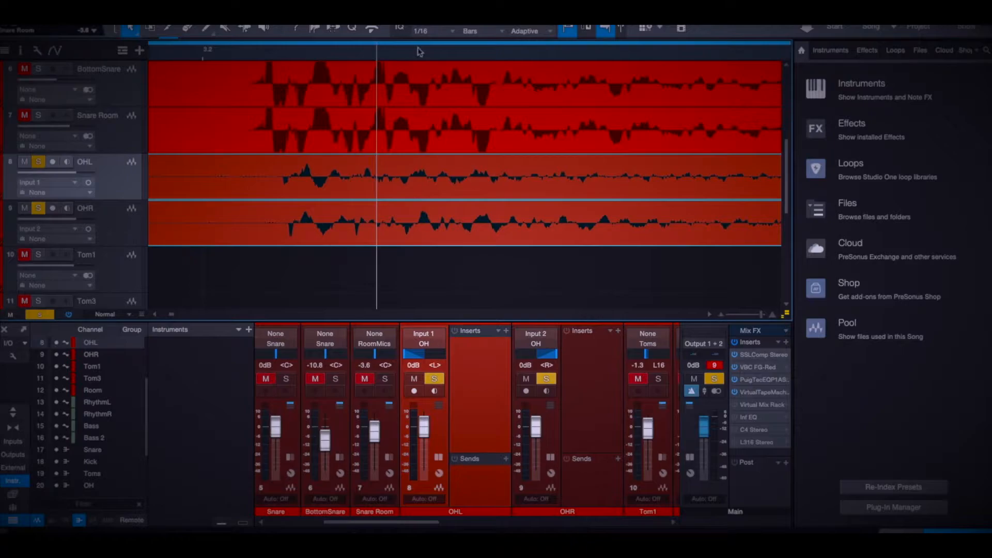
{"action": "scroll", "coordinate": [418, 51], "scroll_direction": "down", "scroll_amount": 10}
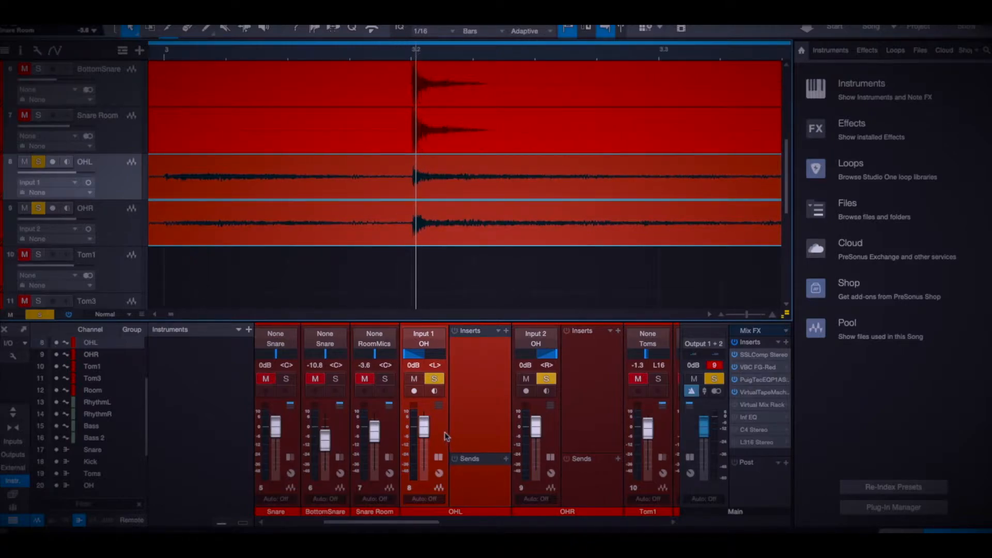
Collapse the inserts and sends on the OHL and OHR channels and bring the OH bus into view in the mixer.
{"action": "double_click", "coordinate": [448, 437]}
{"action": "double_click", "coordinate": [490, 440]}
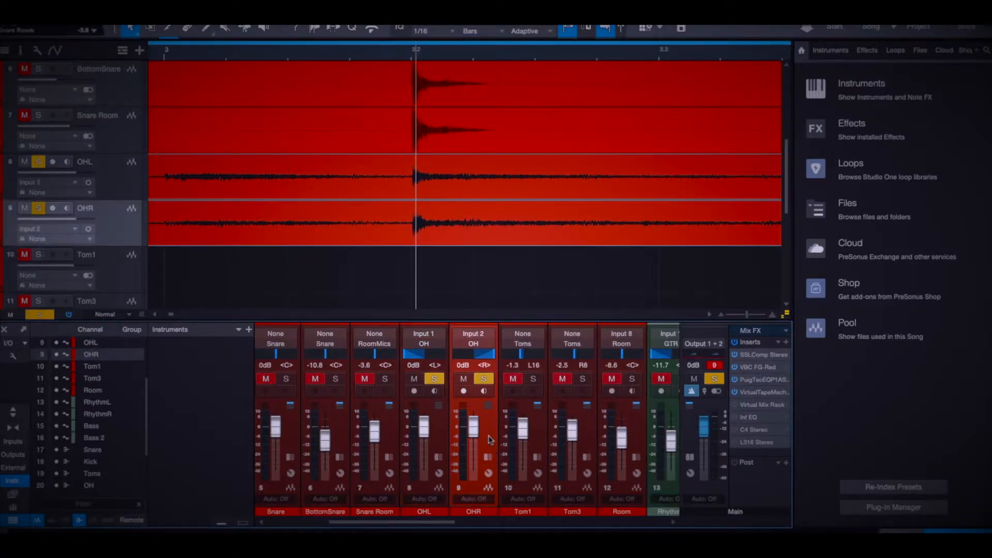
{"action": "left_click_drag", "start_coordinate": [440, 526], "coordinate": [620, 522]}
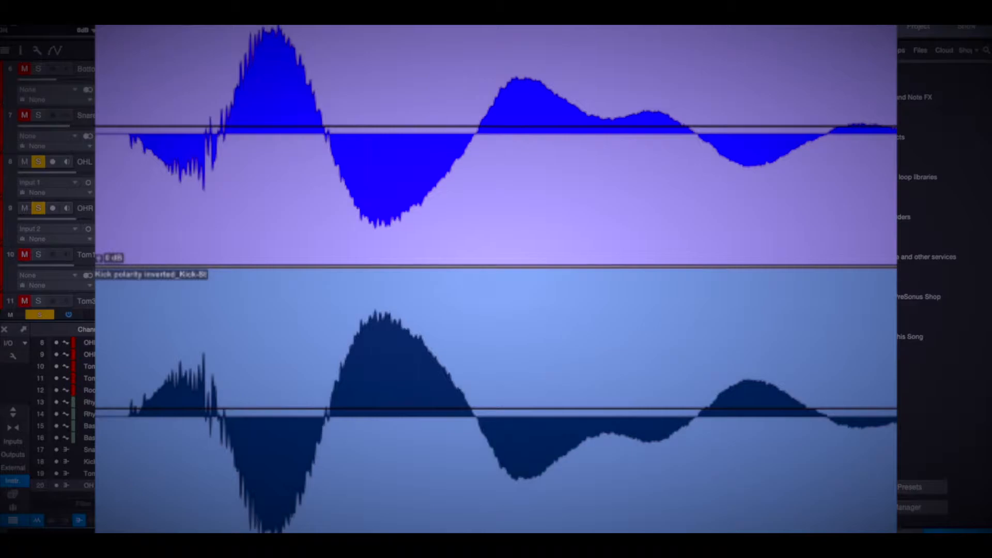
{"action": "left_click", "coordinate": [507, 342]}
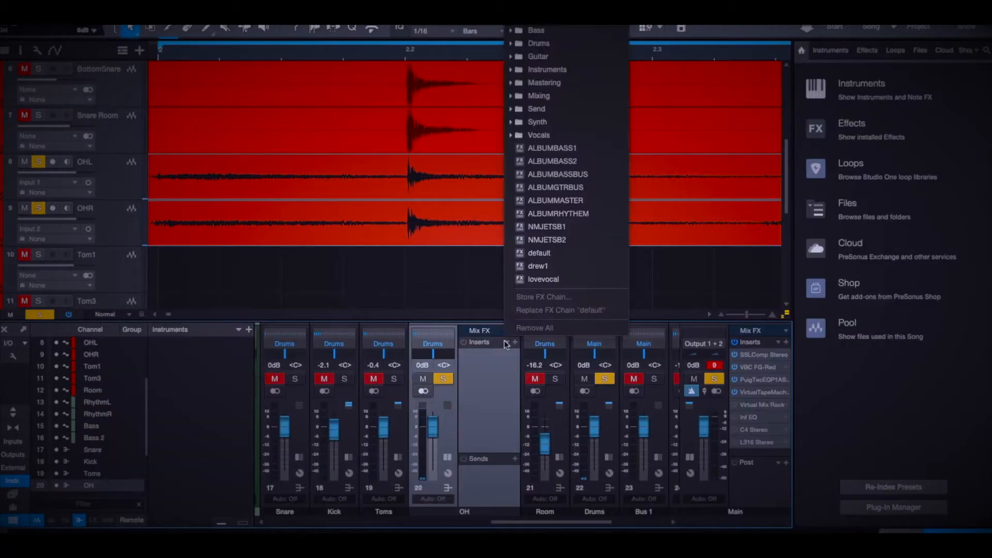
{"action": "left_click", "coordinate": [553, 135]}
{"action": "left_click", "coordinate": [494, 377]}
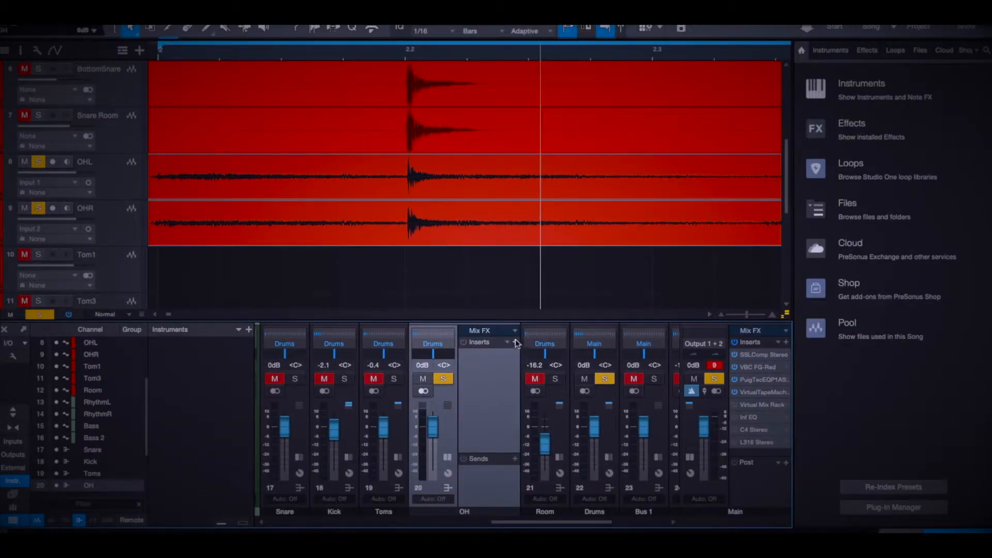
Insert Infinity EQ on the OH bus and roll off the low end with a high-pass filter at about 161 Hz.
{"action": "left_click", "coordinate": [515, 343]}
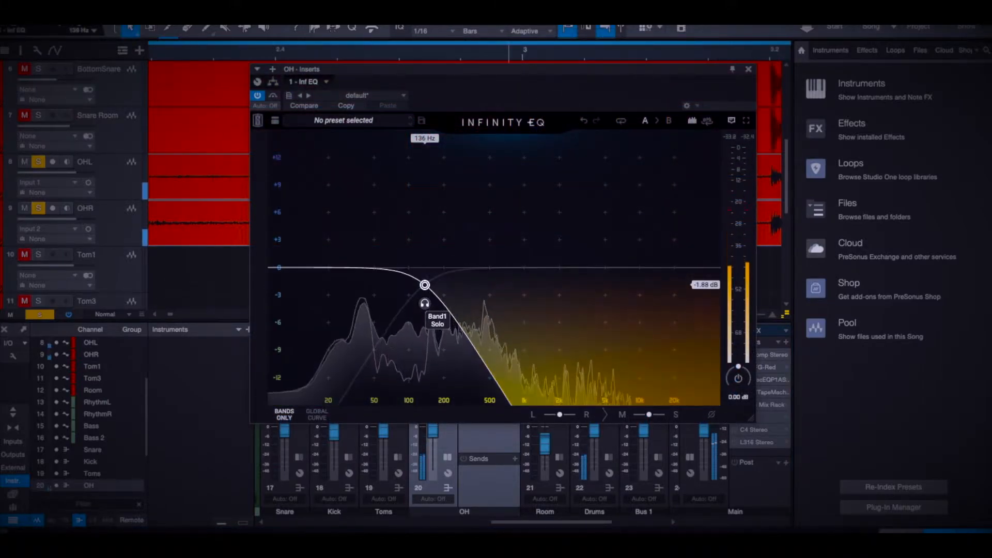
{"action": "left_click_drag", "start_coordinate": [428, 284], "coordinate": [433, 303]}
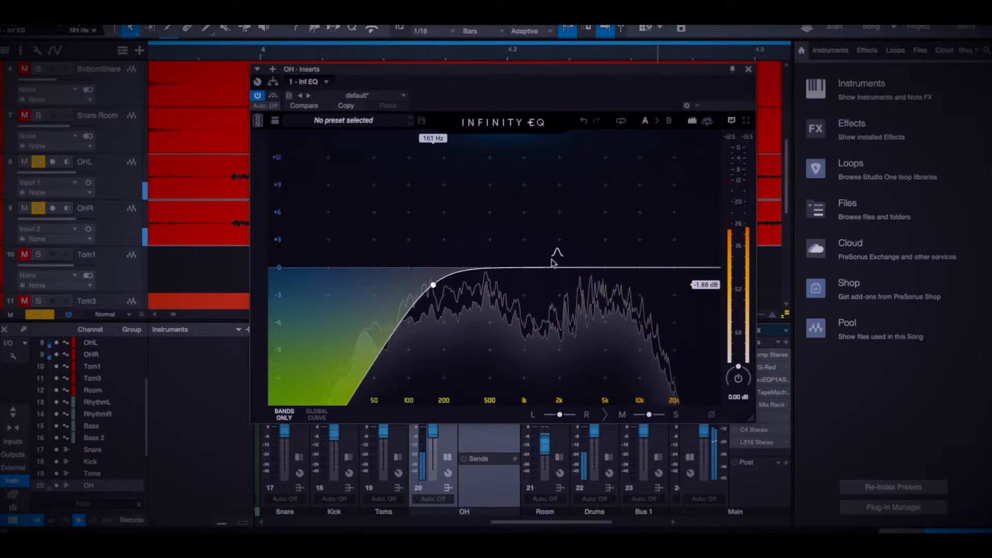
Cut the overheads by about 3 dB at 422 Hz, then sweep for a second resonance and cut it about 3 dB near 574 Hz.
{"action": "left_click_drag", "start_coordinate": [545, 267], "coordinate": [481, 295]}
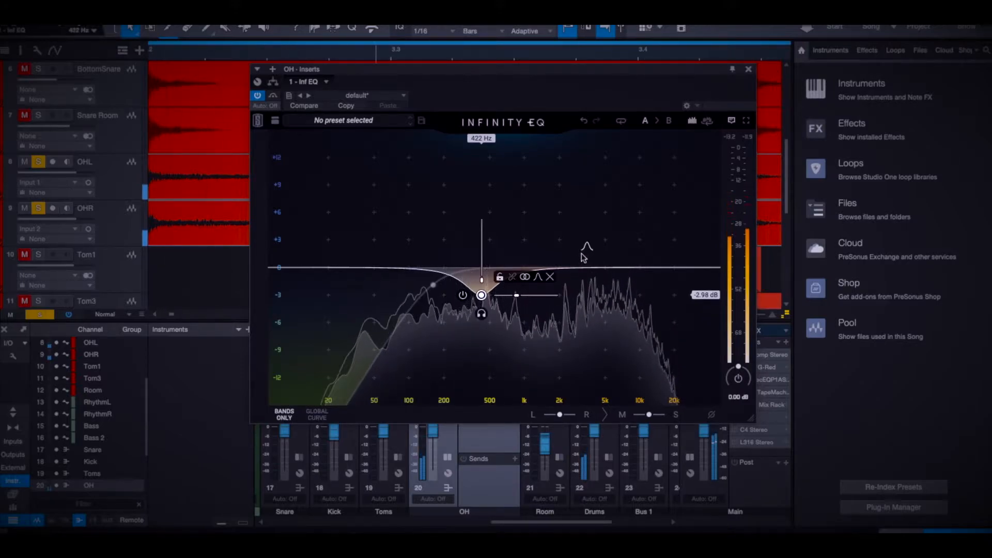
{"action": "left_click_drag", "start_coordinate": [585, 253], "coordinate": [508, 174]}
{"action": "left_click", "coordinate": [515, 175]}
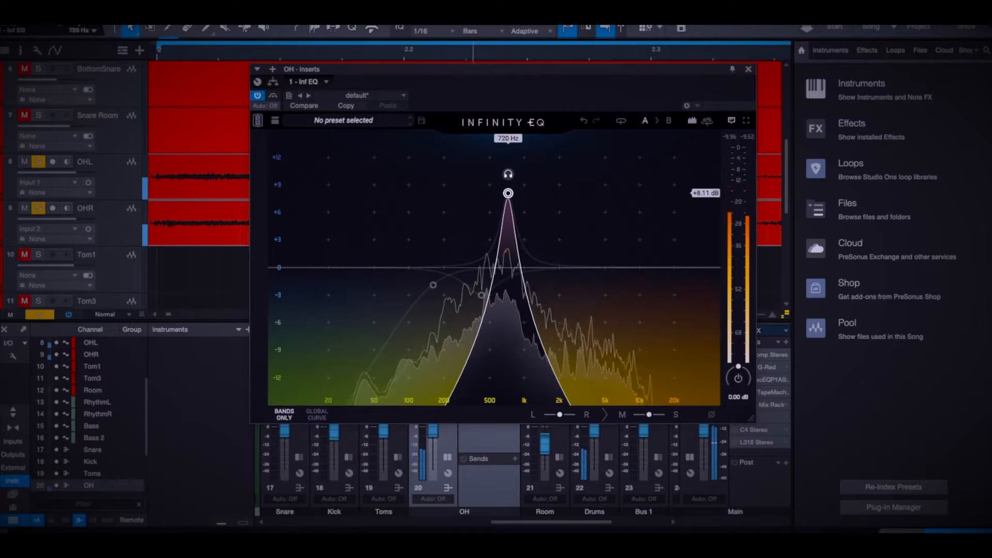
{"action": "left_click_drag", "start_coordinate": [508, 193], "coordinate": [498, 296]}
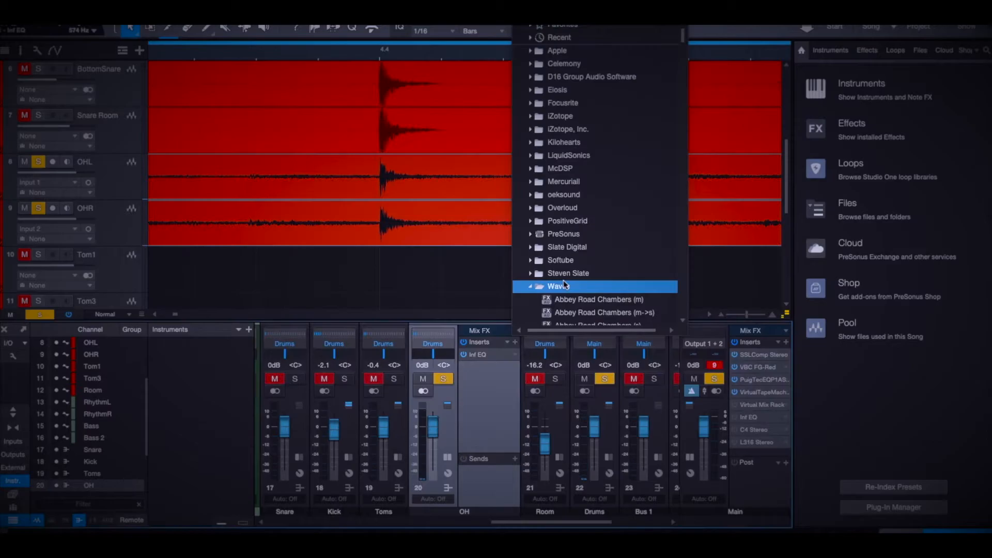
Insert two Waves CLA-2A Stereo compressors after the EQ on the OH bus.
{"action": "scroll", "coordinate": [563, 283], "scroll_direction": "down", "scroll_amount": 20}
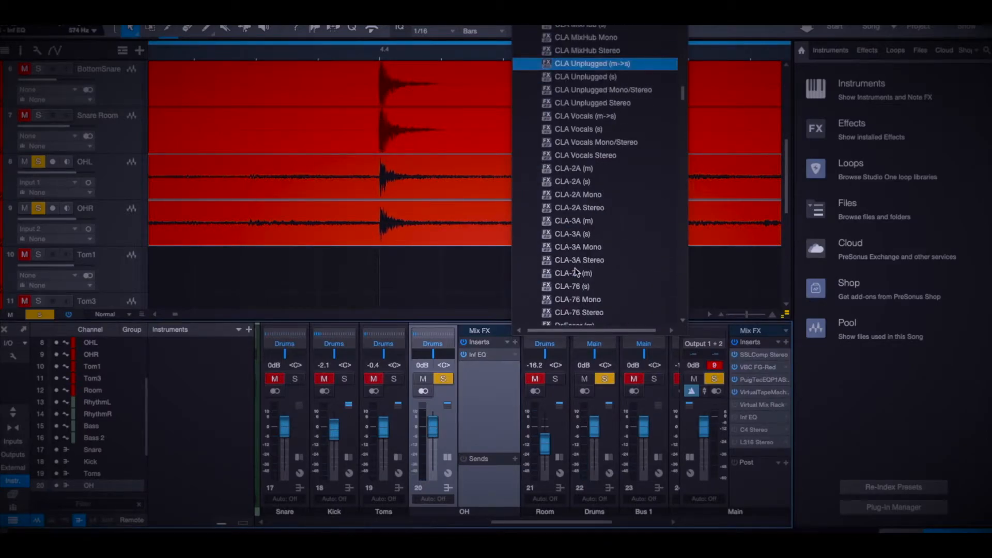
{"action": "left_click", "coordinate": [597, 208]}
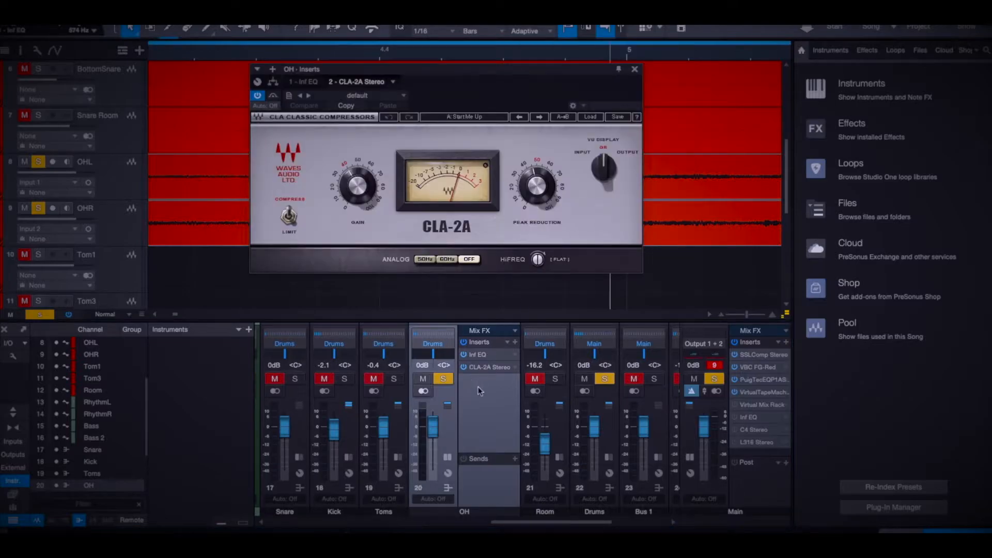
{"action": "left_click", "coordinate": [515, 342]}
{"action": "scroll", "coordinate": [552, 285], "scroll_direction": "down", "scroll_amount": 10}
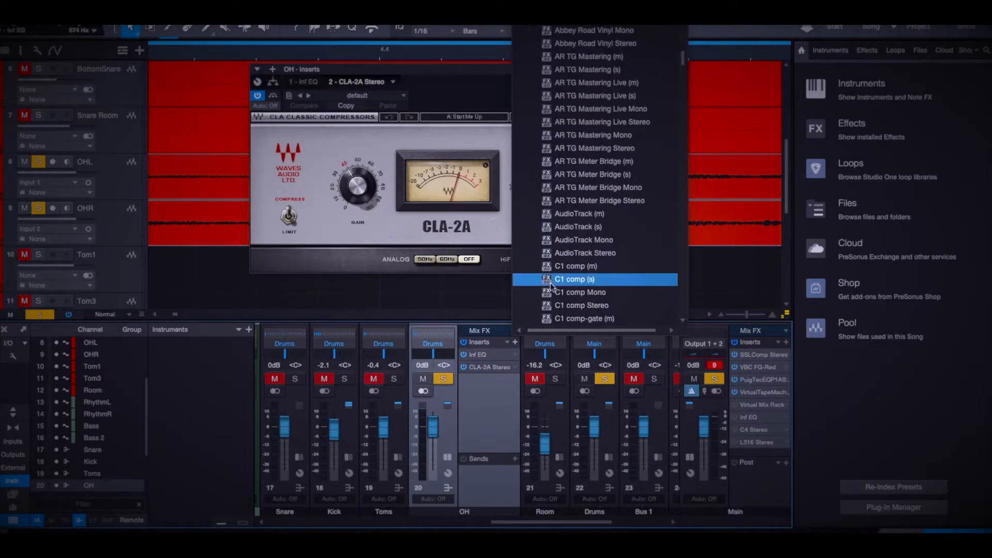
{"action": "scroll", "coordinate": [552, 285], "scroll_direction": "down", "scroll_amount": 5}
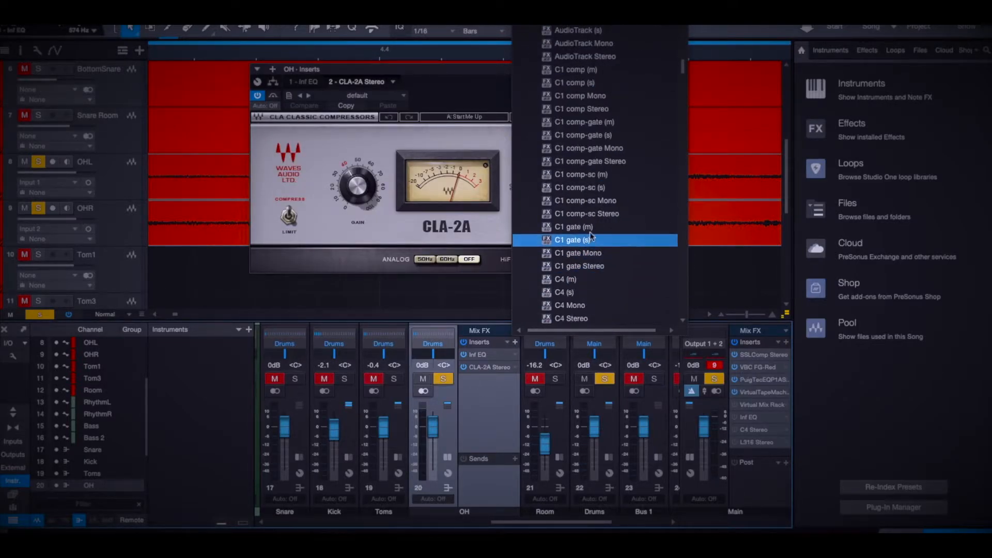
{"action": "scroll", "coordinate": [590, 246], "scroll_direction": "down", "scroll_amount": 6}
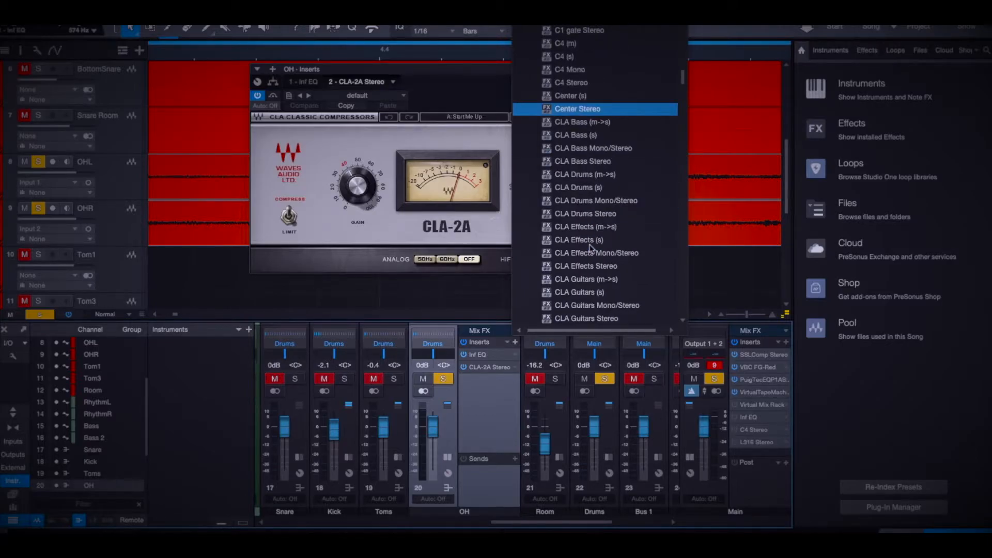
{"action": "scroll", "coordinate": [590, 247], "scroll_direction": "up", "scroll_amount": 3}
{"action": "scroll", "coordinate": [591, 248], "scroll_direction": "up", "scroll_amount": 3}
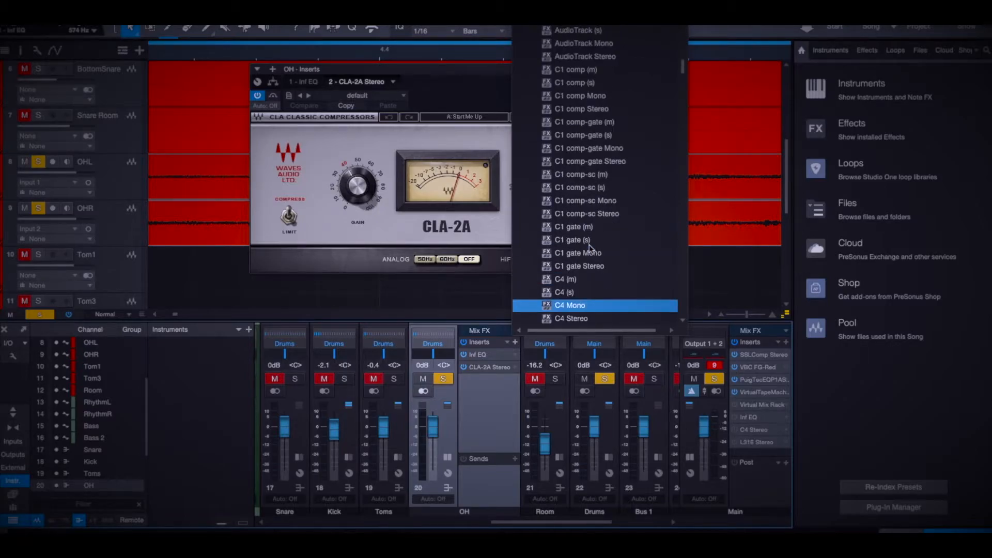
{"action": "scroll", "coordinate": [589, 244], "scroll_direction": "down", "scroll_amount": 15}
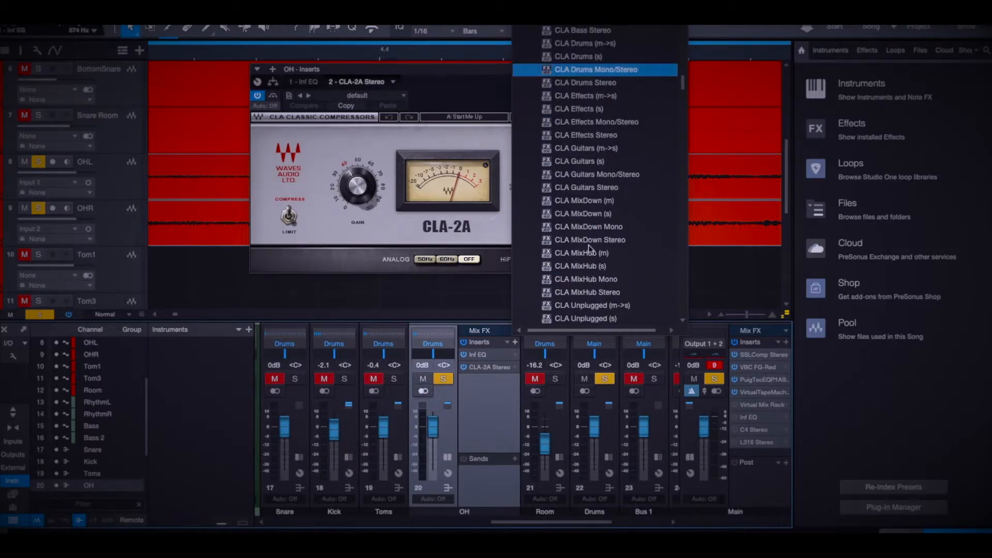
{"action": "scroll", "coordinate": [588, 245], "scroll_direction": "down", "scroll_amount": 2}
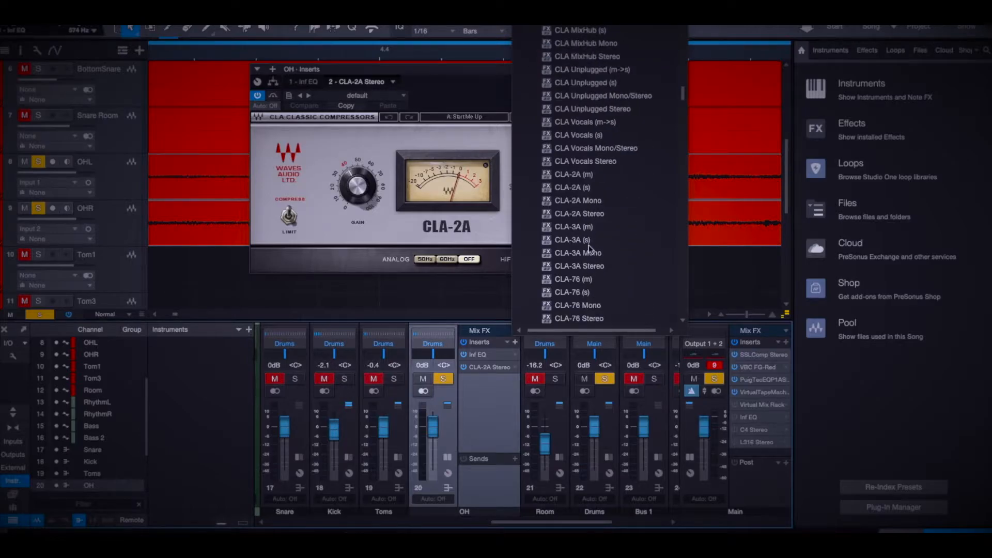
{"action": "left_click", "coordinate": [615, 215]}
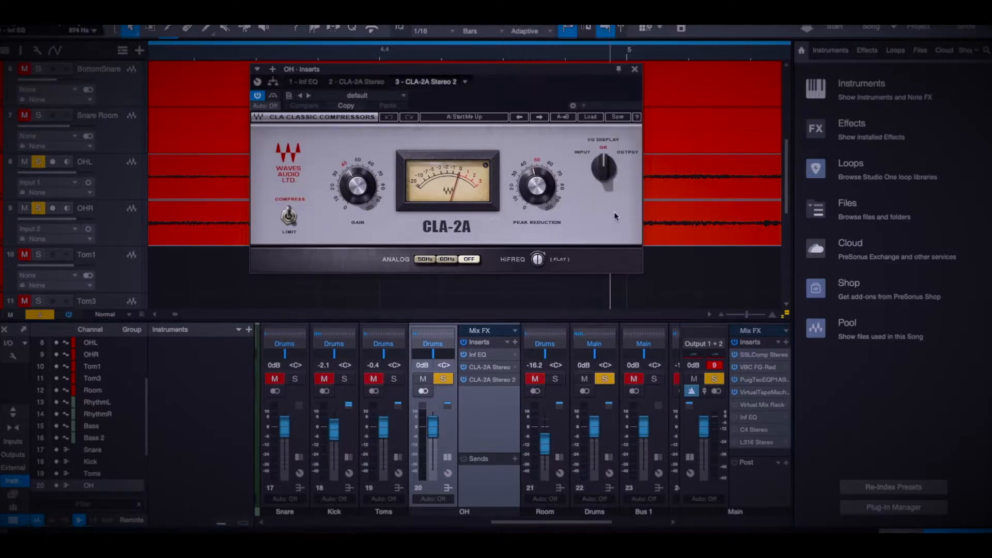
{"action": "left_click", "coordinate": [636, 72]}
Add a splitter after the EQ in the OH bus routing and place one CLA-2A on each parallel branch.
{"action": "left_click", "coordinate": [495, 368]}
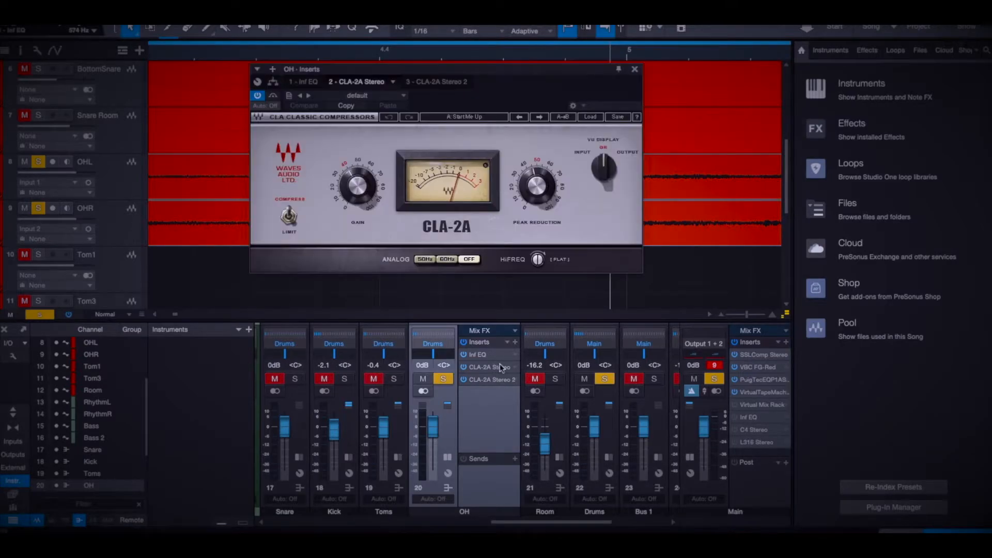
{"action": "left_click", "coordinate": [273, 83]}
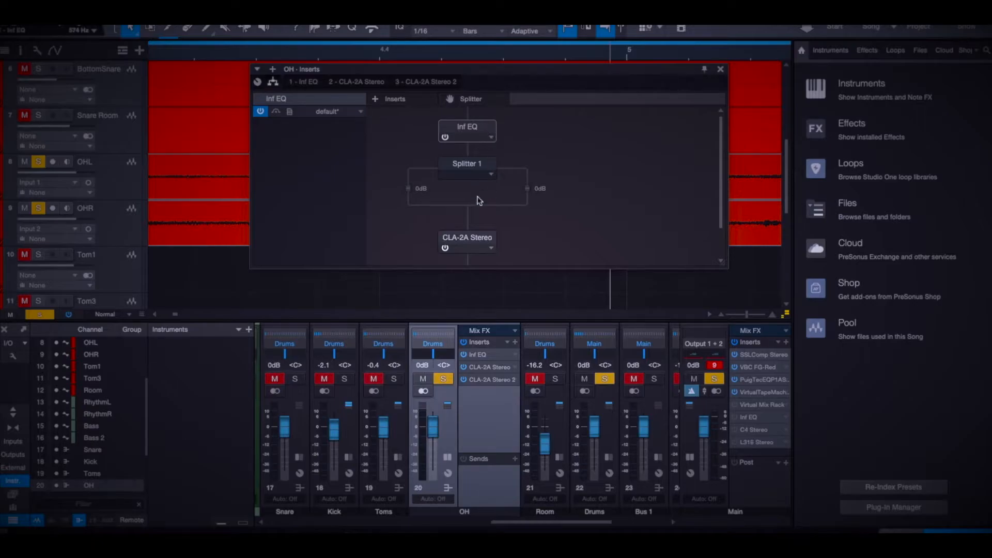
{"action": "left_click_drag", "start_coordinate": [475, 241], "coordinate": [409, 179]}
{"action": "left_click_drag", "start_coordinate": [468, 235], "coordinate": [528, 171]}
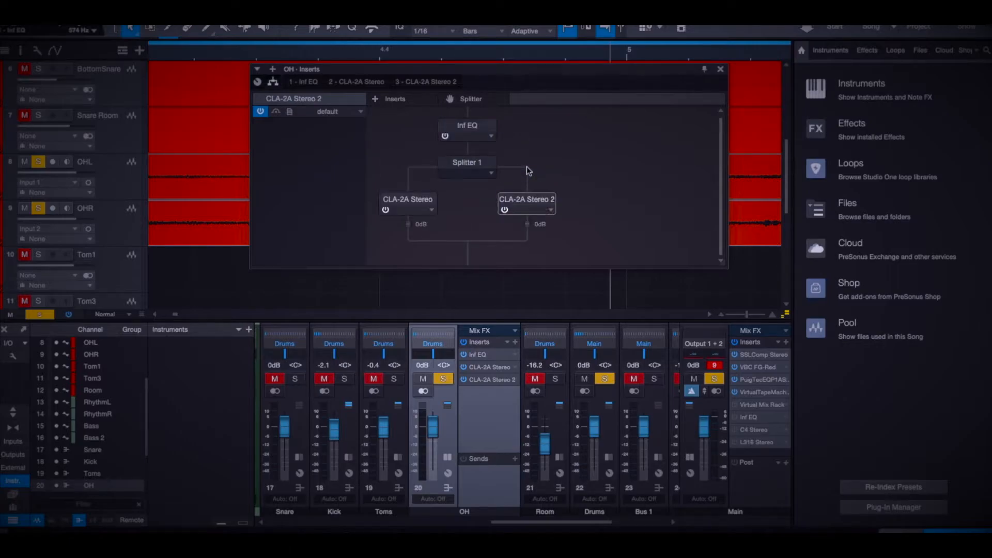
{"action": "key", "text": "space"}
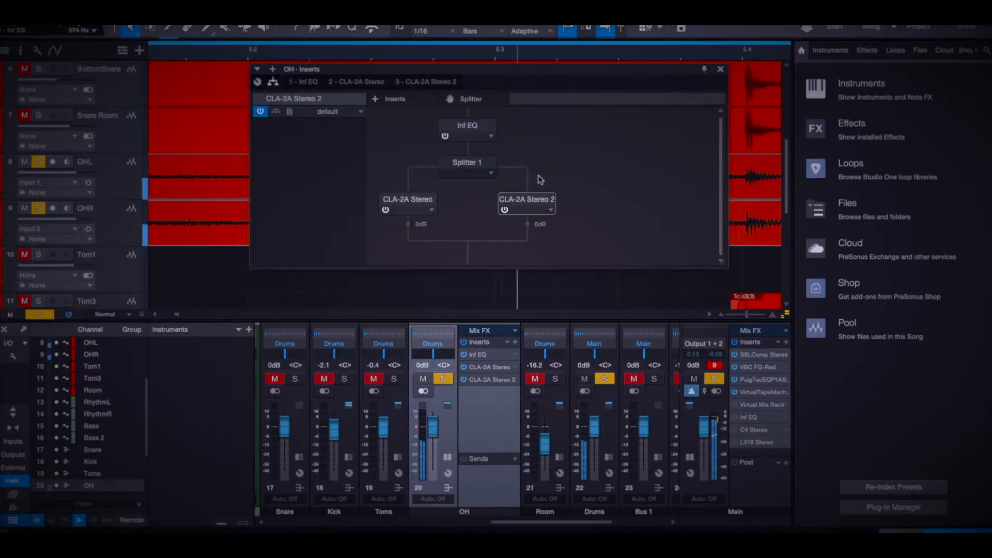
{"action": "left_click", "coordinate": [720, 69]}
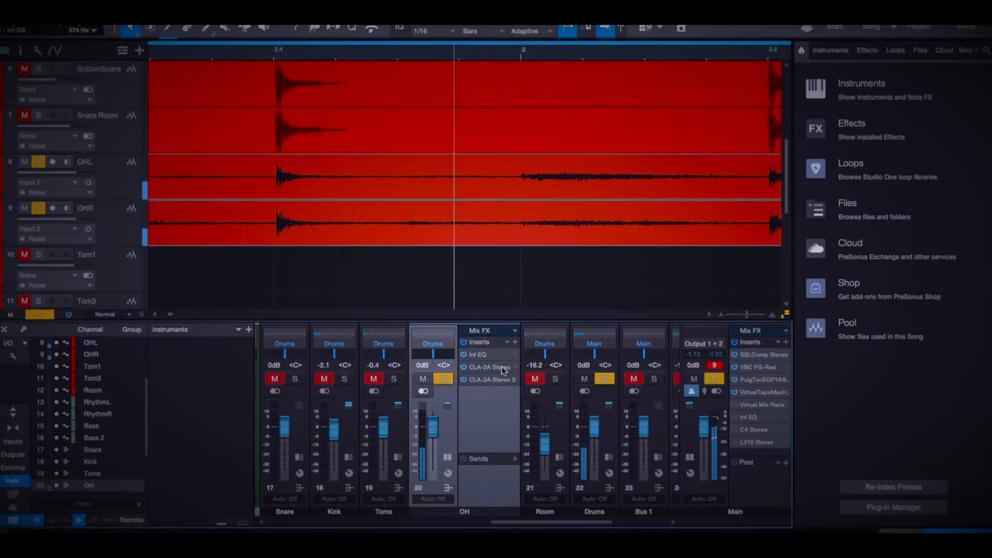
Set the first CLA-2A on the OH bus to Limit mode with a peak reduction of about 60.
{"action": "left_click", "coordinate": [503, 367]}
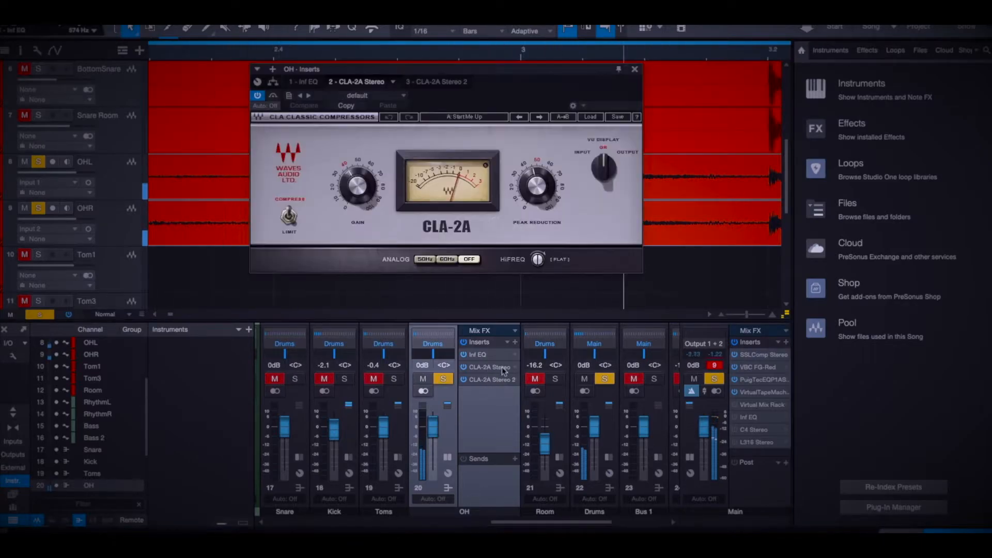
{"action": "left_click", "coordinate": [288, 214]}
{"action": "left_click_drag", "start_coordinate": [538, 190], "coordinate": [538, 175]}
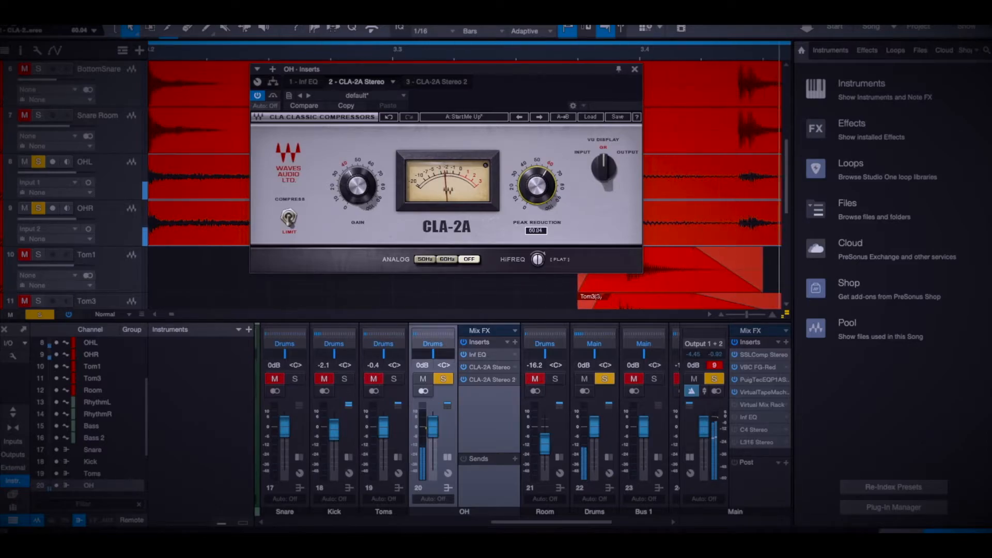
{"action": "left_click", "coordinate": [636, 70]}
Set the second CLA-2A to Limit mode with a peak reduction of about 59, and turn its HiFreq control away from flat.
{"action": "double_click", "coordinate": [491, 379]}
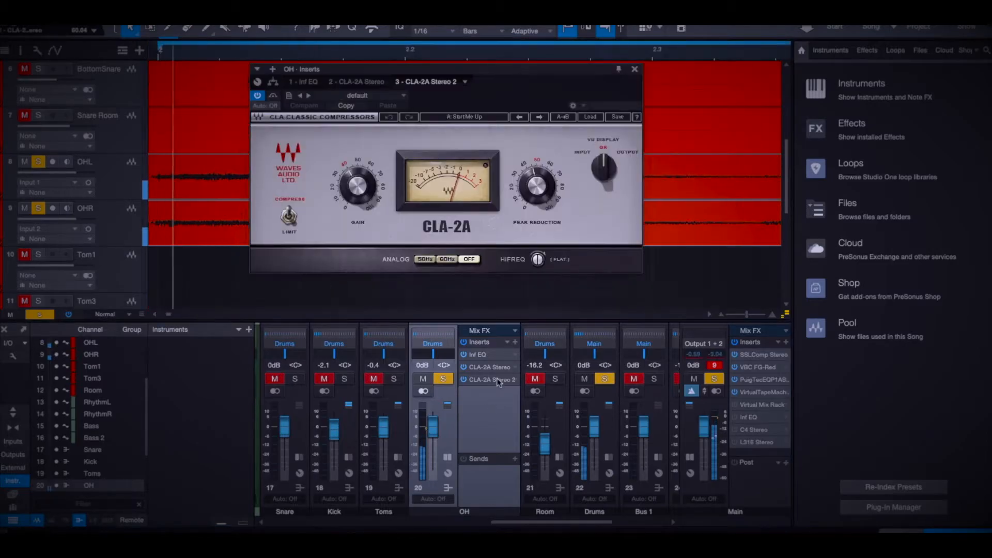
{"action": "left_click_drag", "start_coordinate": [523, 188], "coordinate": [535, 190]}
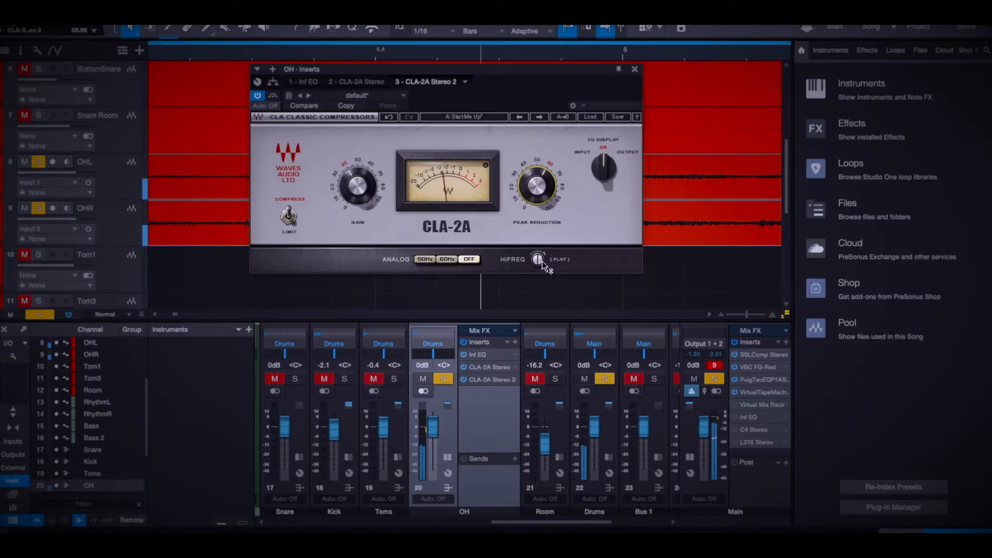
{"action": "left_click_drag", "start_coordinate": [537, 263], "coordinate": [534, 264]}
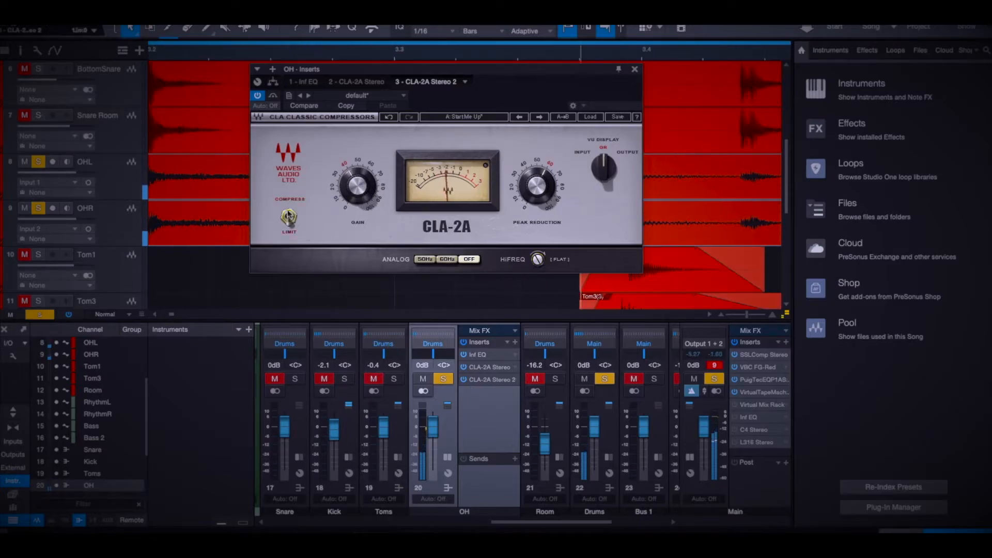
Raise the second CLA-2A's peak reduction to about 65 and readjust the peak reduction on the first CLA-2A.
{"action": "left_click_drag", "start_coordinate": [537, 187], "coordinate": [537, 174]}
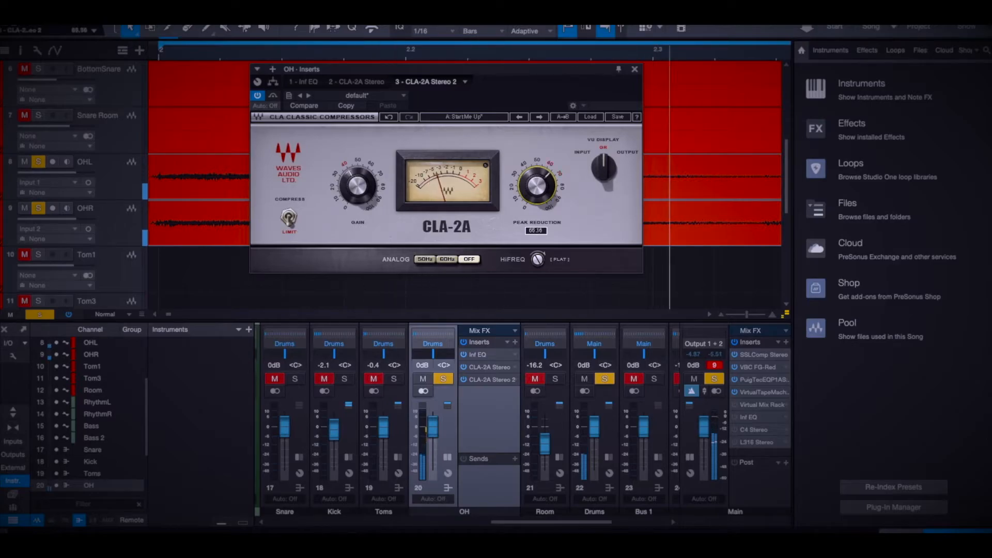
{"action": "left_click", "coordinate": [635, 69]}
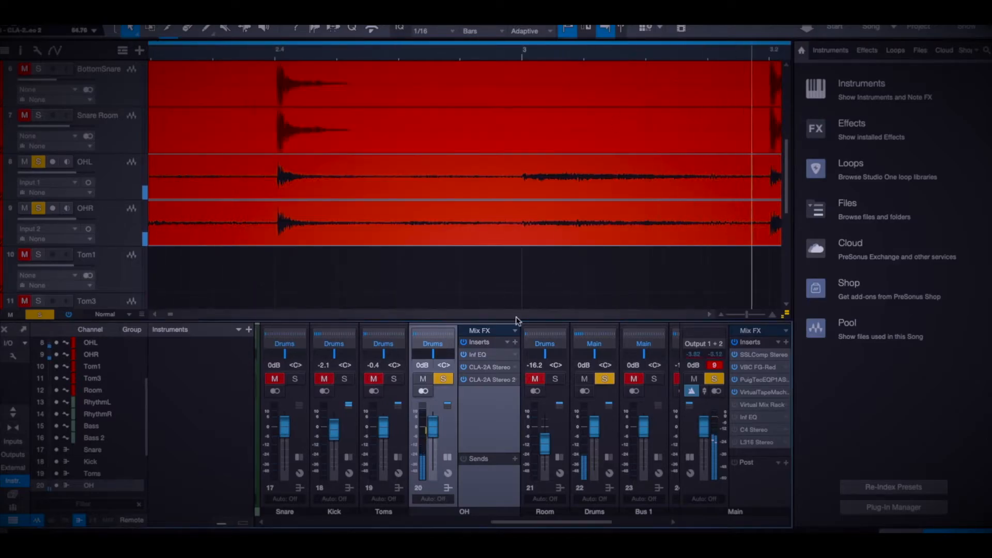
{"action": "left_click", "coordinate": [495, 368]}
{"action": "left_click", "coordinate": [547, 189]}
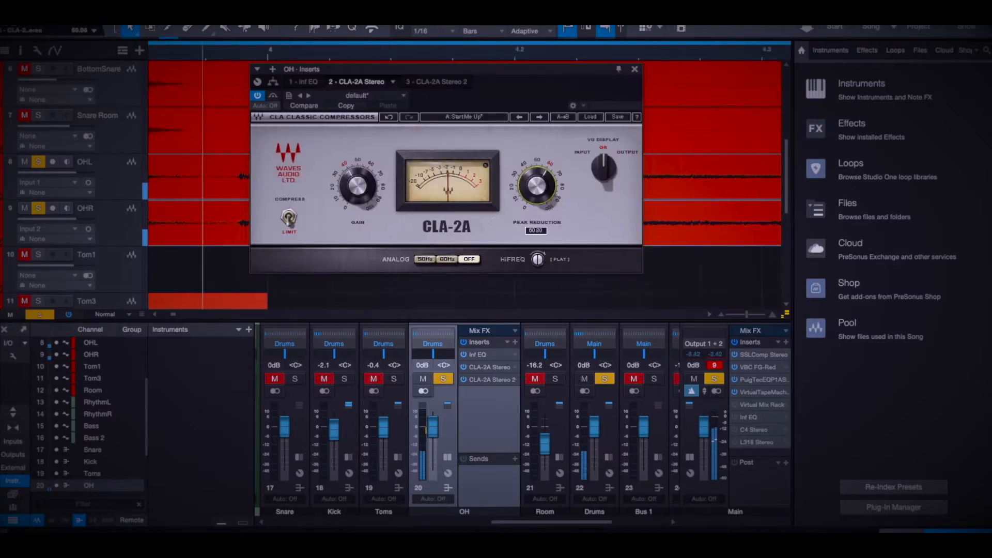
{"action": "left_click", "coordinate": [635, 70]}
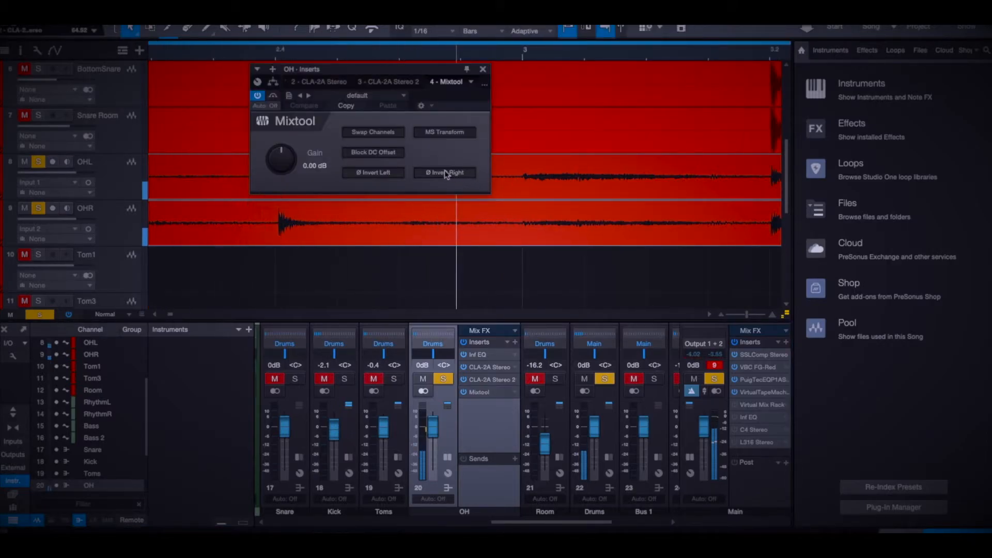
Add a Mixtool after the compressors on the OH bus and invert the phase of its right channel.
{"action": "left_click", "coordinate": [446, 174]}
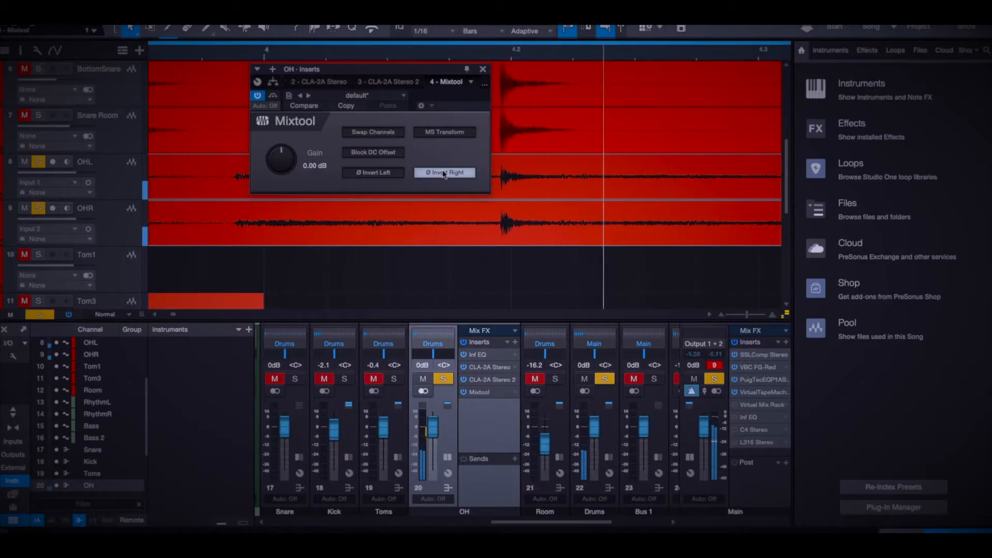
{"action": "left_click", "coordinate": [482, 68]}
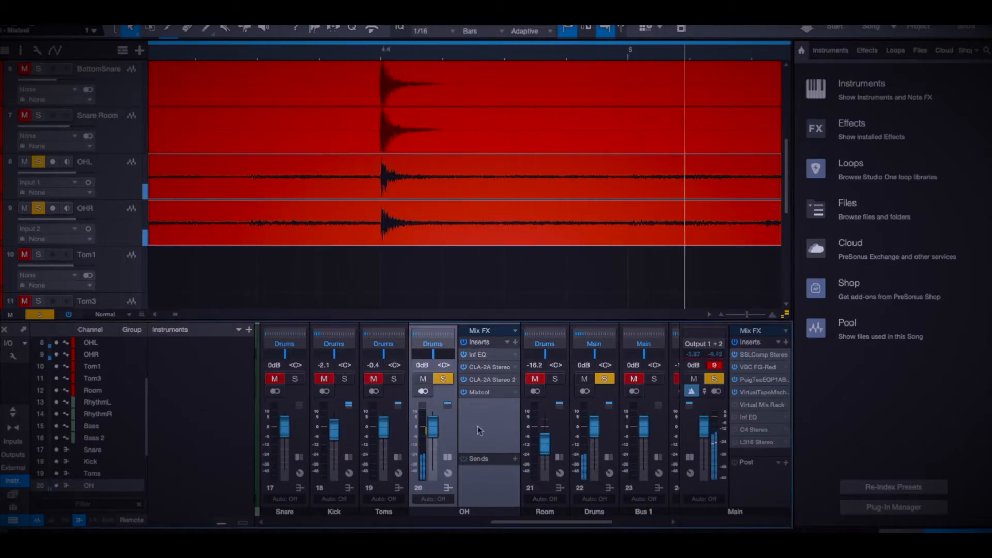
Insert oeksound soothe2 after the Mixtool on the OH bus.
{"action": "left_click", "coordinate": [514, 343]}
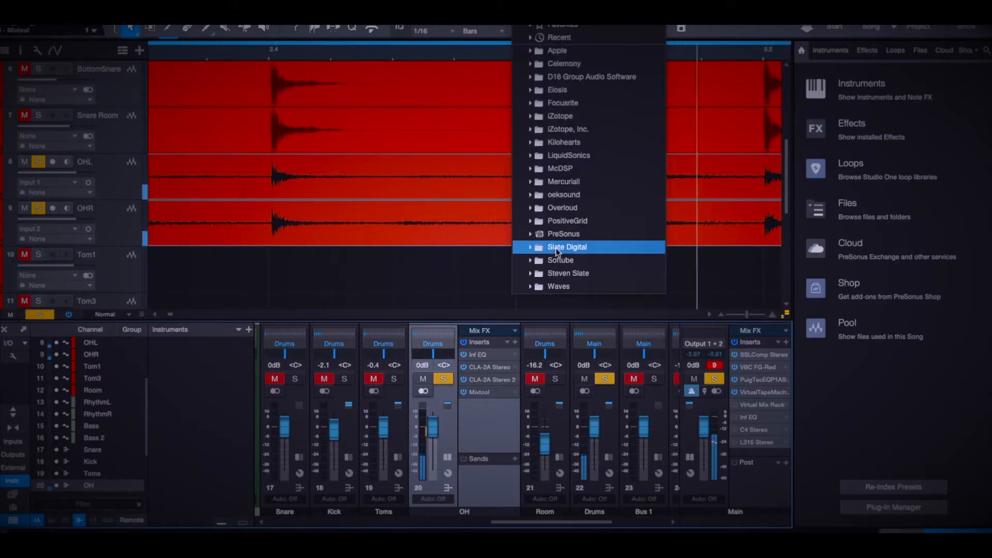
{"action": "left_click", "coordinate": [562, 195]}
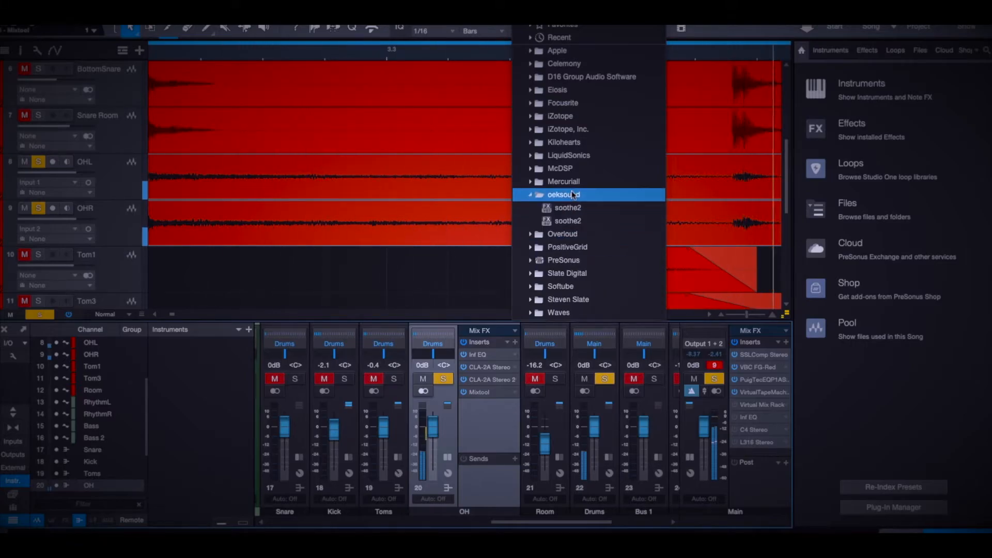
{"action": "left_click", "coordinate": [571, 209]}
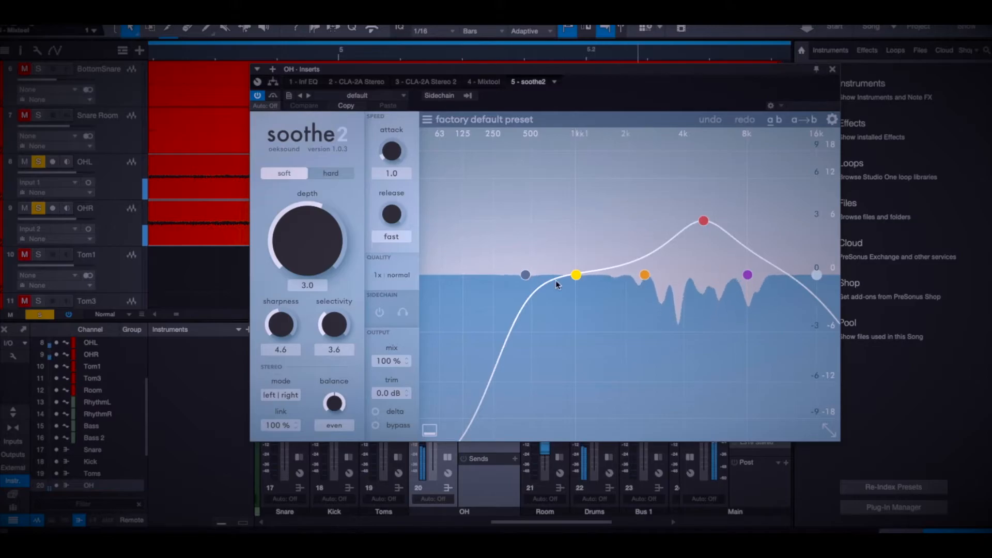
Set the soothe2 low cut to about 508 Hz and band 3 to about 5.5 kHz with 9.8 dB sensitivity and a Q of 0.4.
{"action": "mouse_move", "coordinate": [525, 275]}
{"action": "left_mouse_down"}
{"action": "mouse_move", "coordinate": [507, 275]}
{"action": "mouse_move", "coordinate": [589, 275]}
{"action": "mouse_move", "coordinate": [532, 285]}
{"action": "left_mouse_up"}
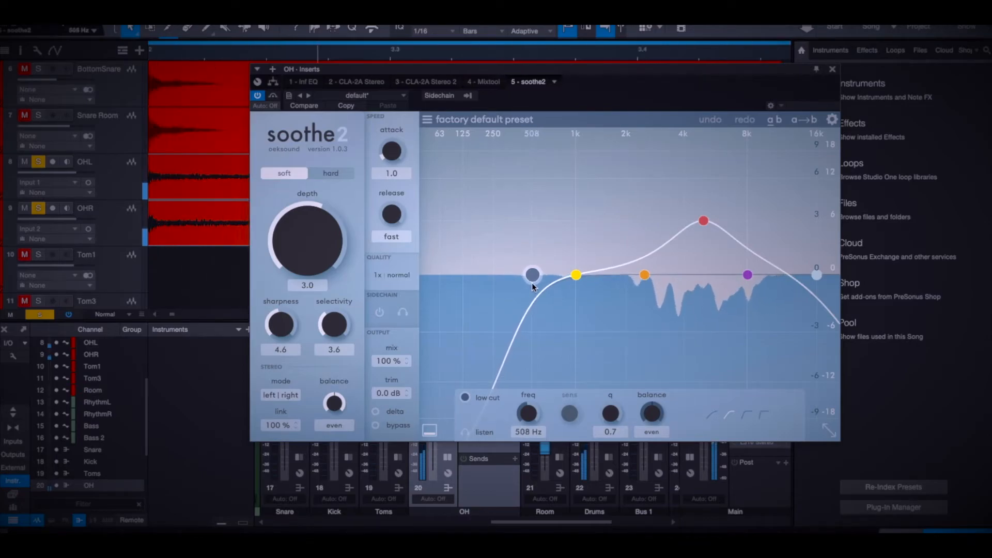
{"action": "left_click_drag", "start_coordinate": [703, 221], "coordinate": [716, 194]}
{"action": "scroll", "coordinate": [676, 179], "scroll_direction": "down", "scroll_amount": 4}
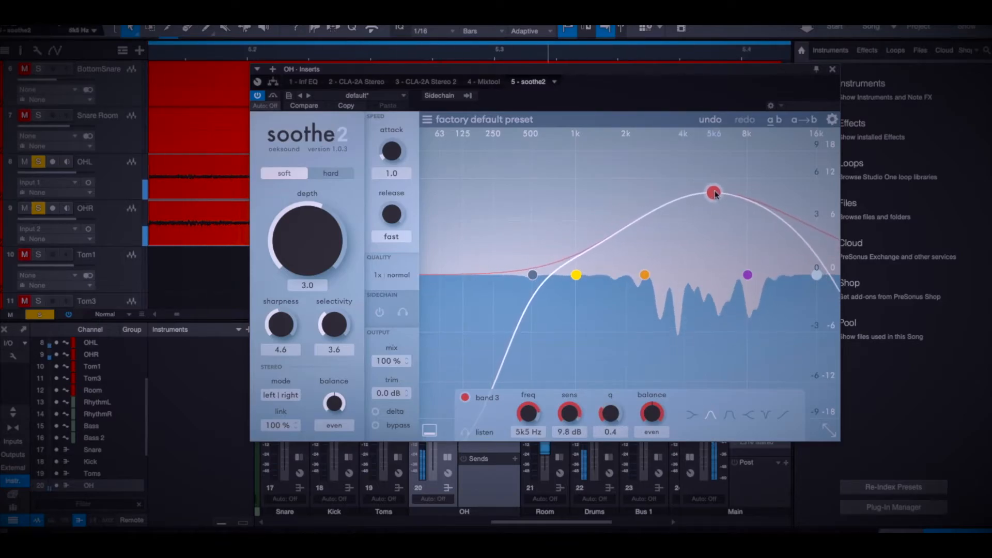
Switch soothe2 to hard mode with sharpness 6.8, selectivity about 8.1 and attack 7.4.
{"action": "left_click", "coordinate": [338, 174]}
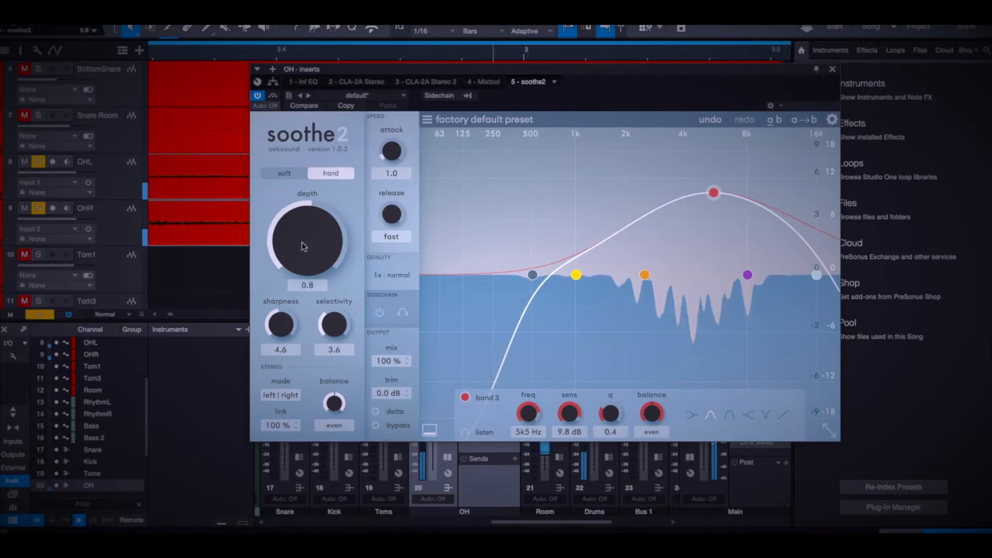
{"action": "left_click_drag", "start_coordinate": [283, 327], "coordinate": [330, 261]}
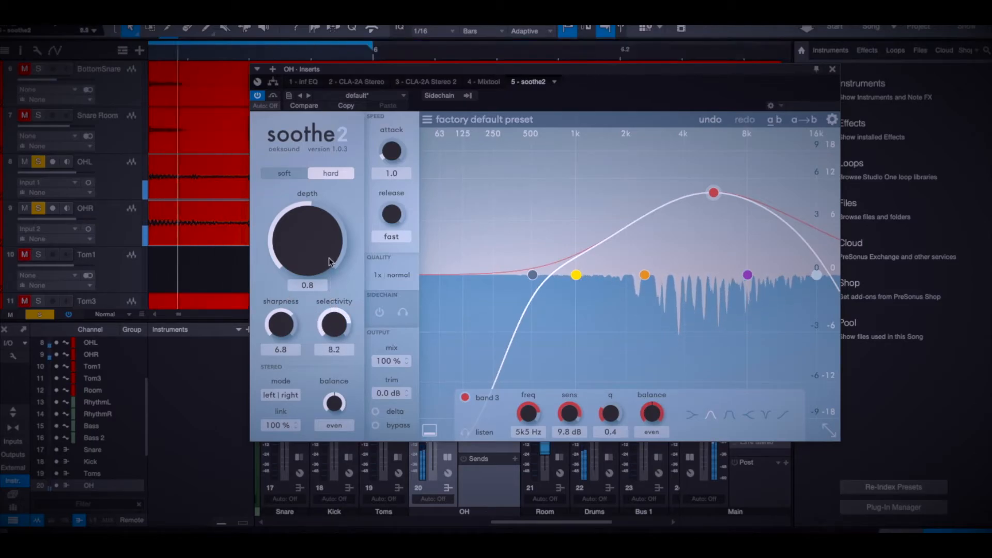
{"action": "left_click_drag", "start_coordinate": [391, 136], "coordinate": [394, 106]}
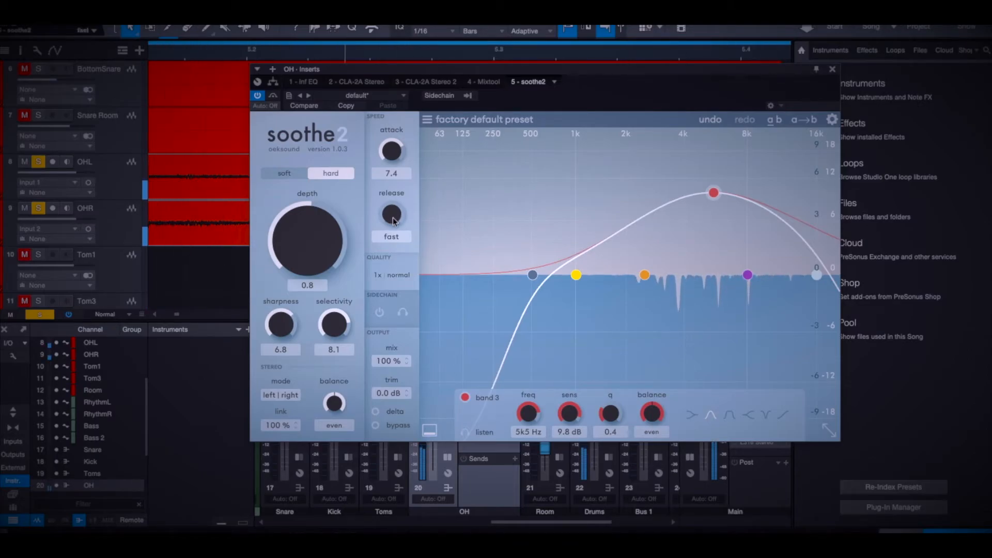
Set the soothe2 depth to about 4.1 and its attack to 2.1, then fine-tune the depth.
{"action": "left_click_drag", "start_coordinate": [315, 248], "coordinate": [317, 230]}
{"action": "left_click_drag", "start_coordinate": [385, 154], "coordinate": [375, 210]}
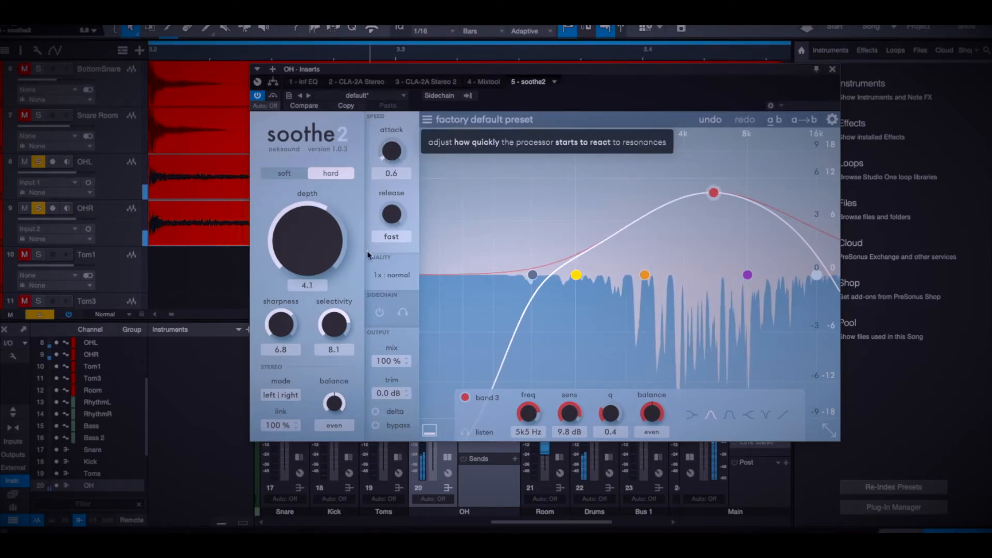
{"action": "left_click_drag", "start_coordinate": [367, 250], "coordinate": [370, 229]}
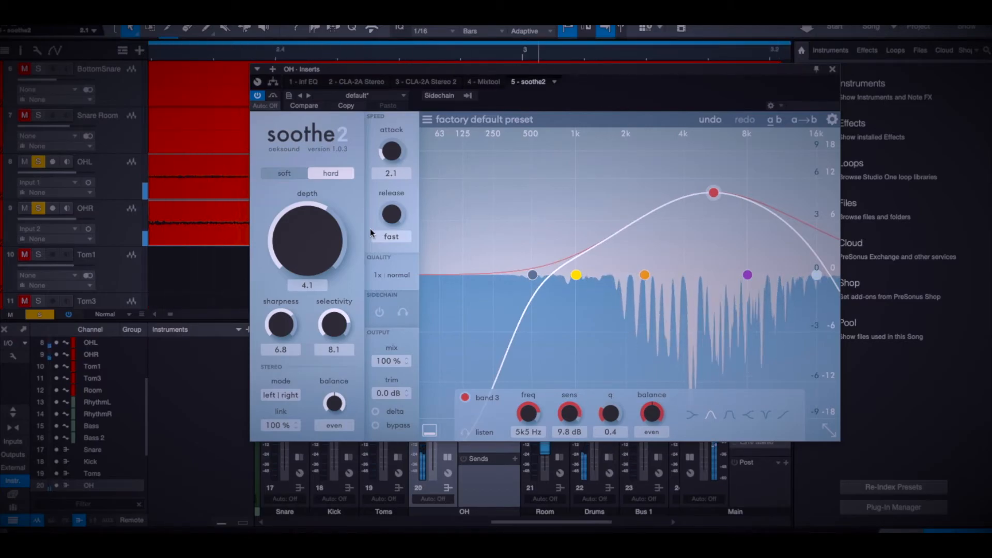
{"action": "left_click_drag", "start_coordinate": [308, 252], "coordinate": [306, 255]}
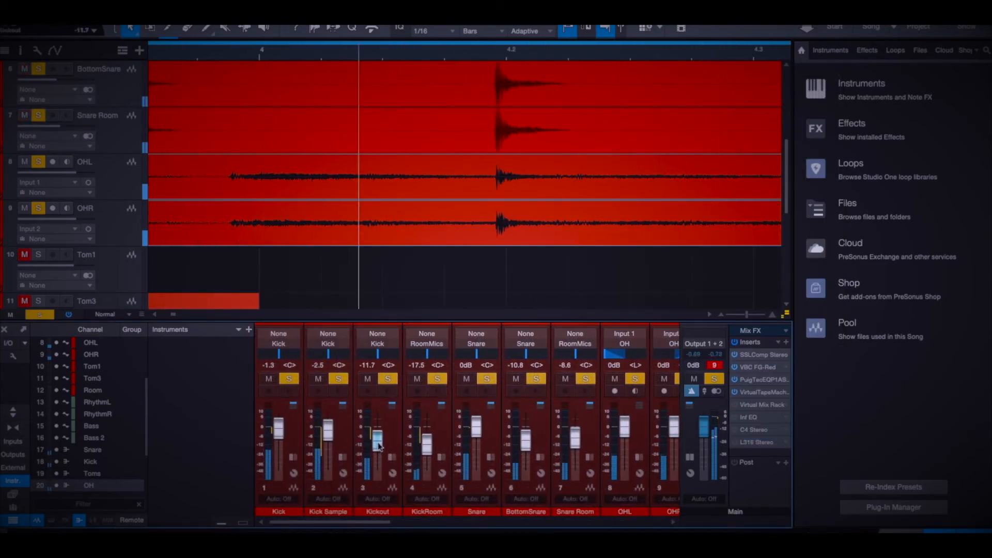
Move the high-pass filter of the OH bus's Infinity EQ up to about 407 Hz.
{"action": "left_click_drag", "start_coordinate": [385, 526], "coordinate": [587, 527]}
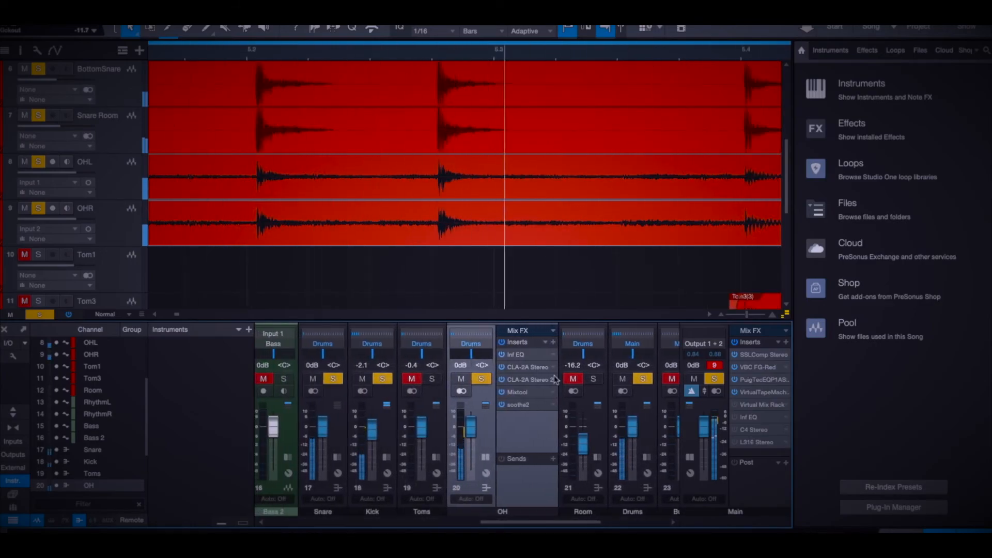
{"action": "left_click", "coordinate": [526, 354]}
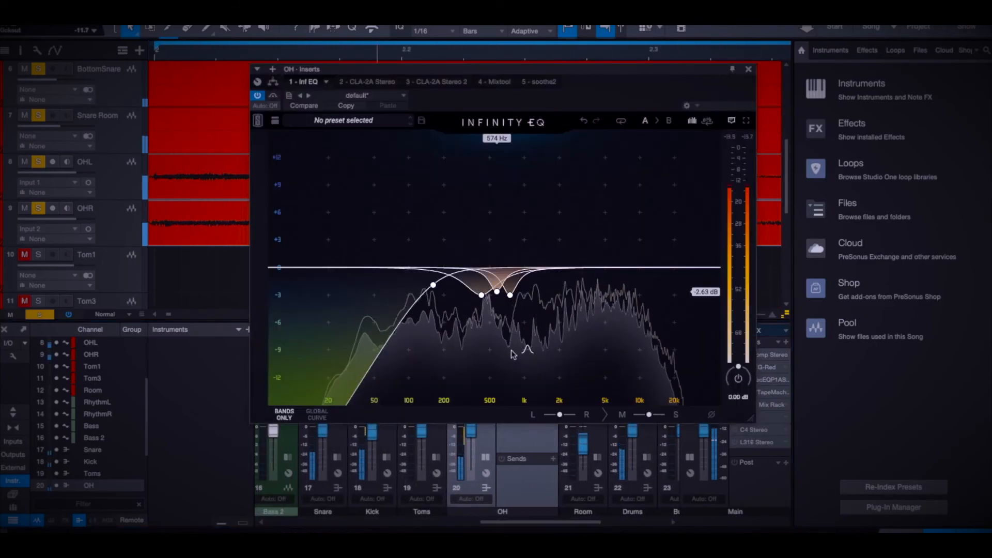
{"action": "left_click_drag", "start_coordinate": [434, 306], "coordinate": [493, 305]}
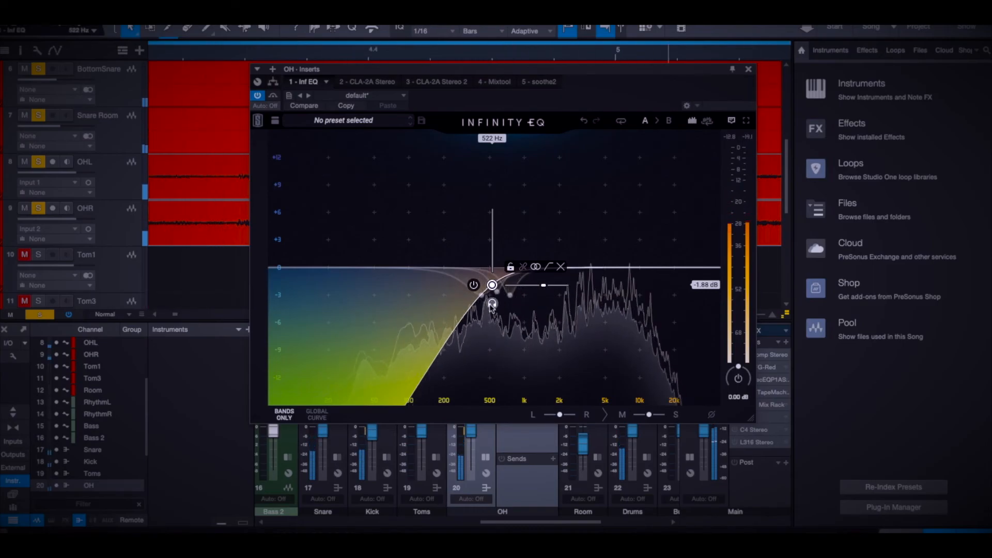
{"action": "left_click_drag", "start_coordinate": [493, 287], "coordinate": [480, 284]}
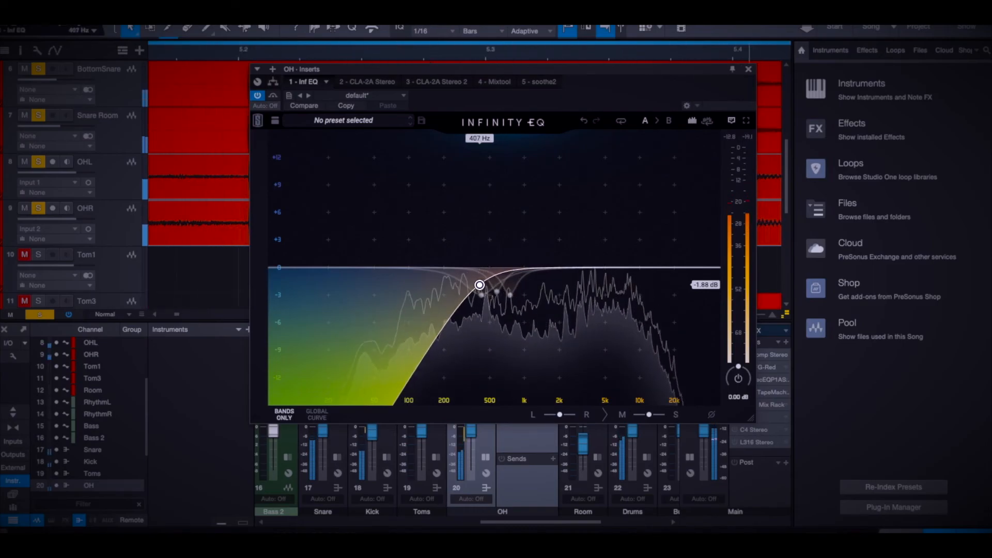
{"action": "left_click", "coordinate": [748, 69]}
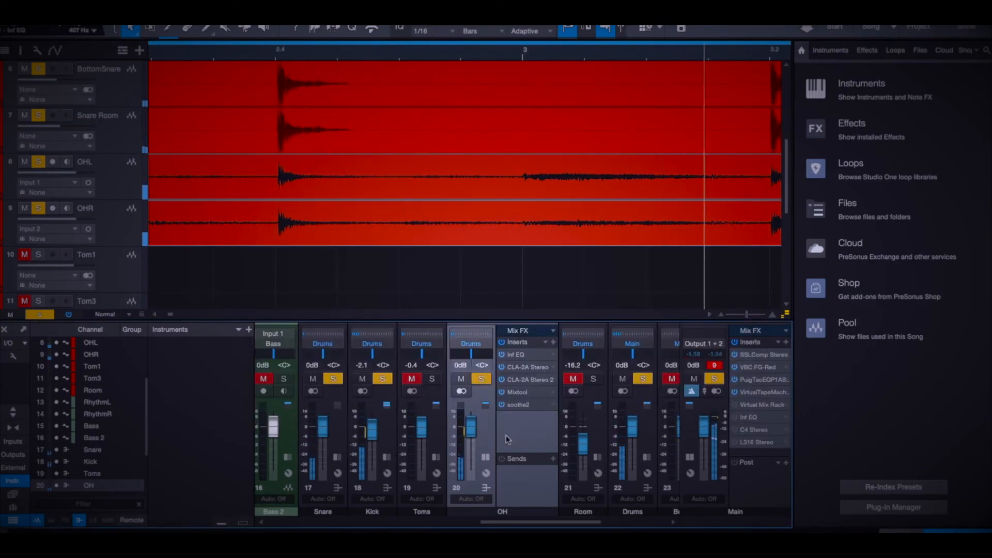
Bypass all inserts on the OH bus and re-enable them to compare the processed and unprocessed sound.
{"action": "left_click", "coordinate": [502, 342]}
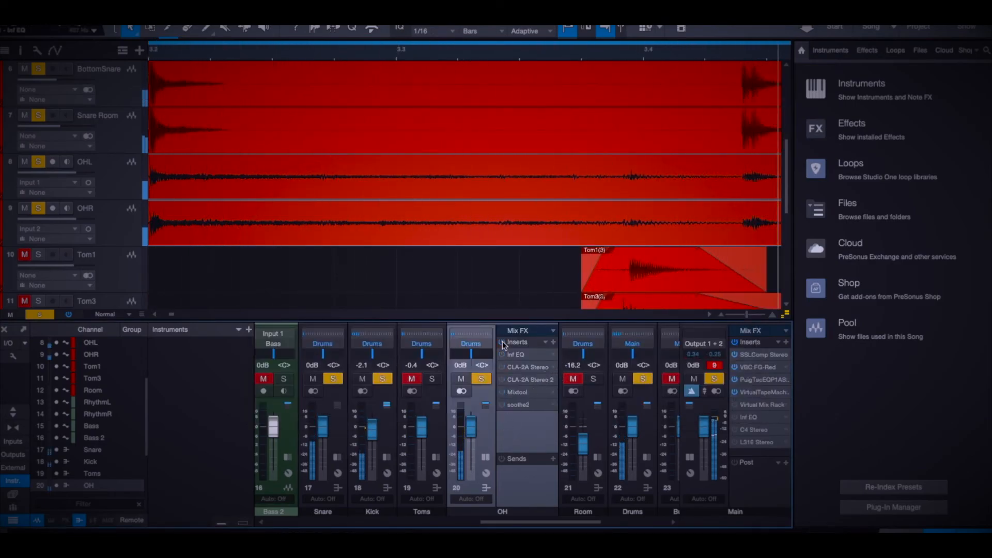
{"action": "left_click", "coordinate": [502, 342]}
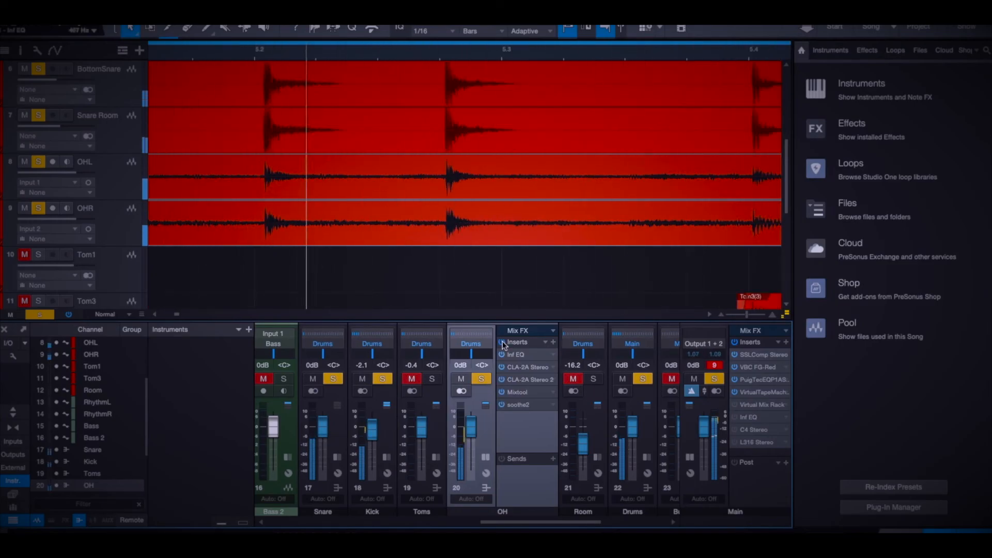
Try the OH bus fader at about -0.4 dB and reset it to 0 dB.
{"action": "left_click_drag", "start_coordinate": [471, 429], "coordinate": [472, 434]}
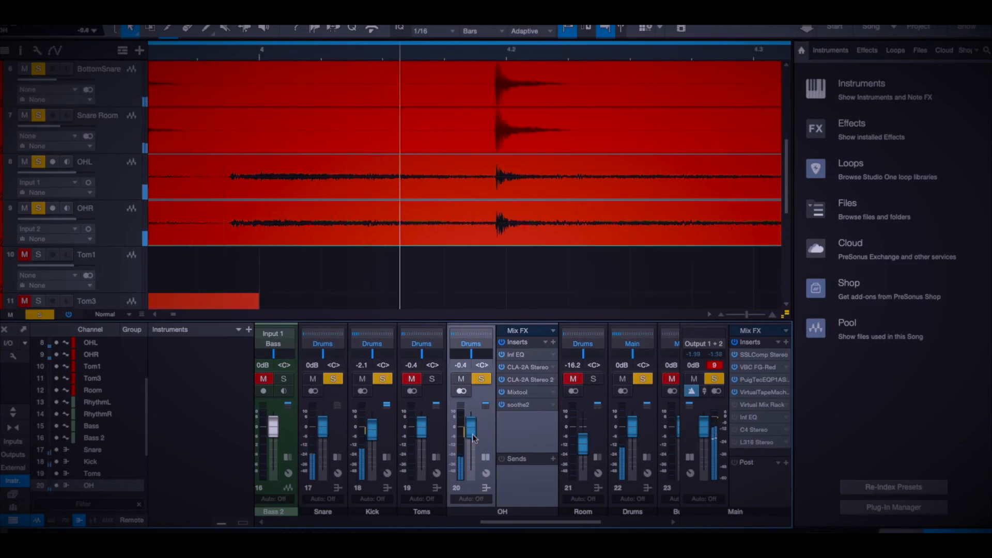
{"action": "left_click", "coordinate": [473, 435], "text": "super"}
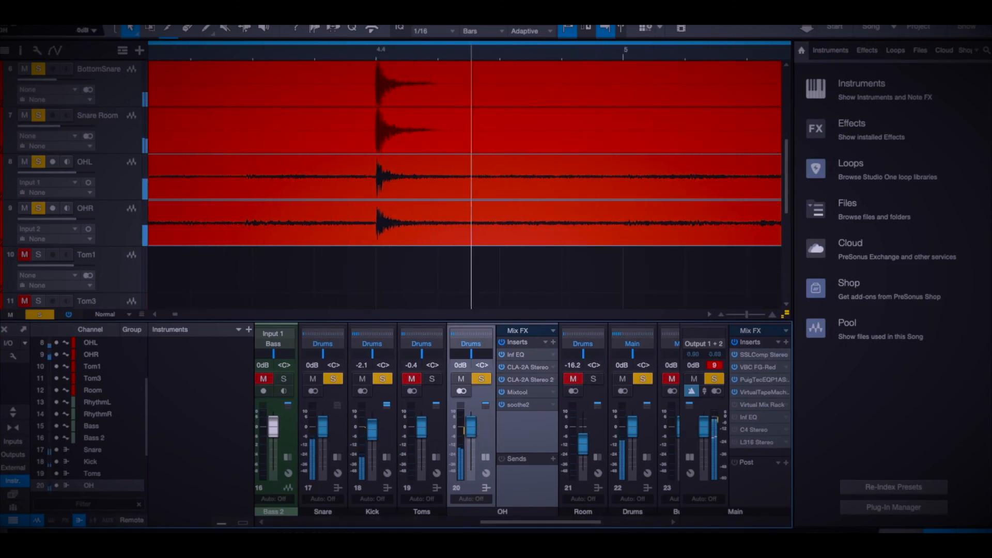